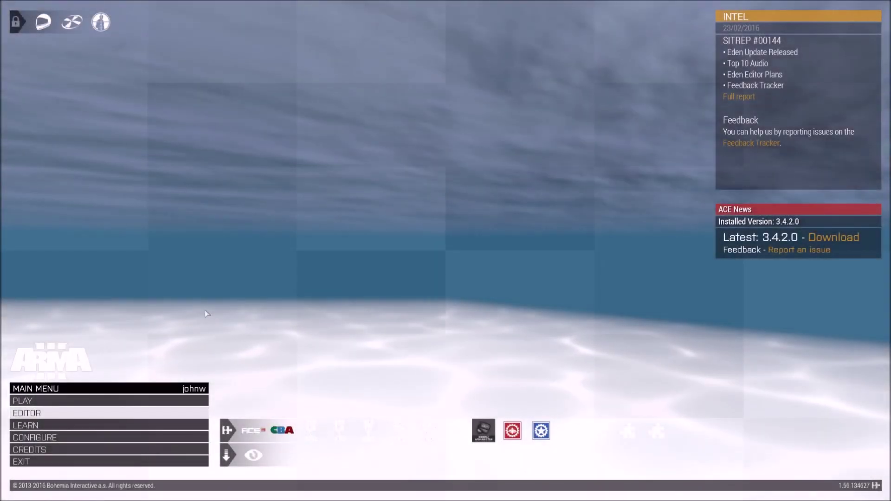
Open the Kunduz, Afghanistan map in the 3D editor
click(28, 412)
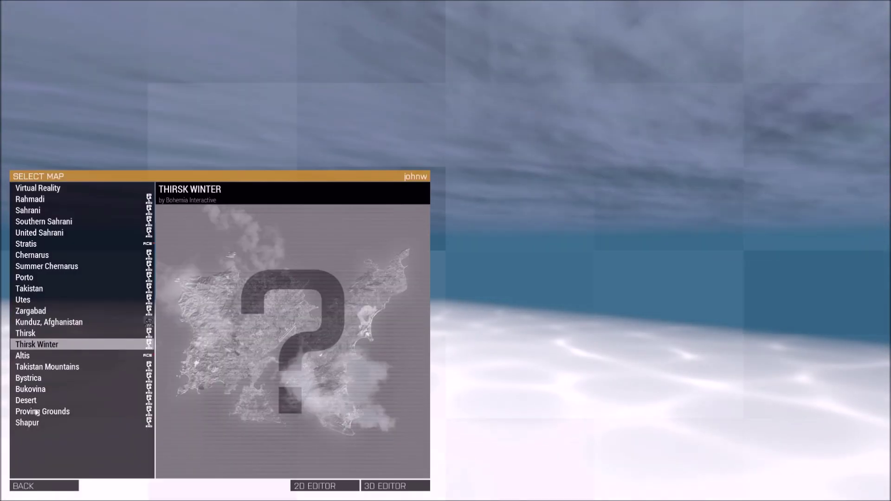
click(64, 323)
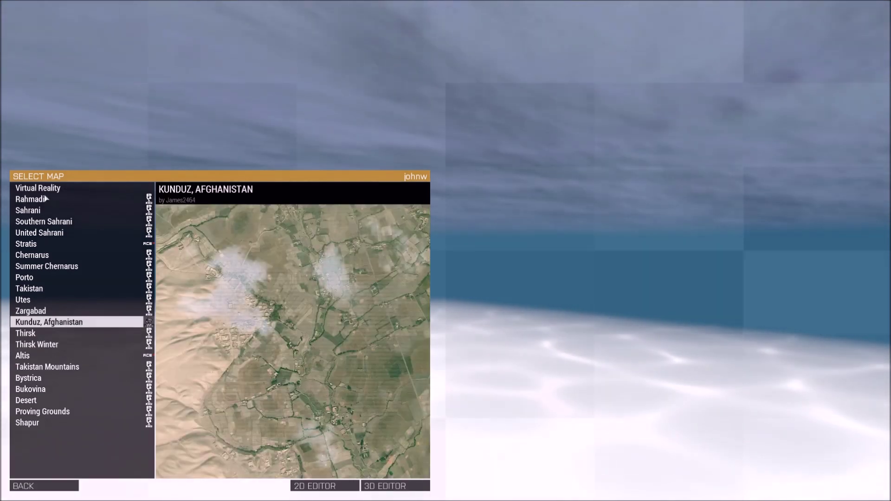
click(56, 311)
click(66, 324)
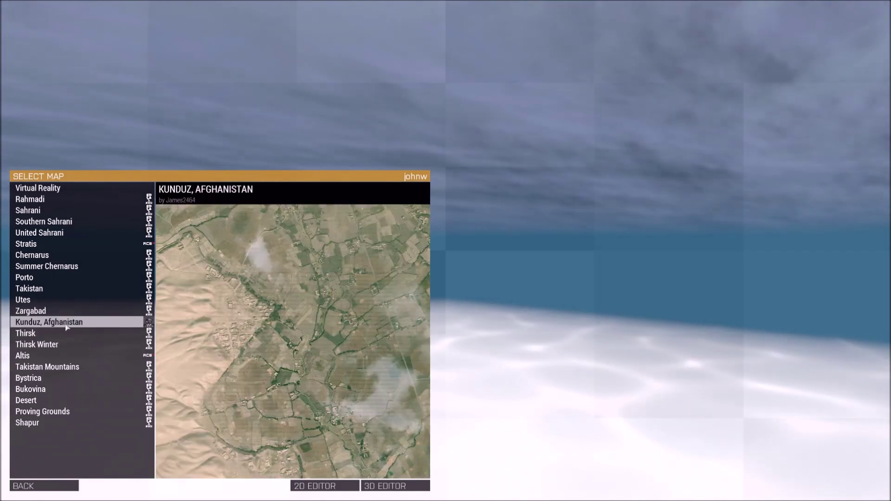
click(379, 486)
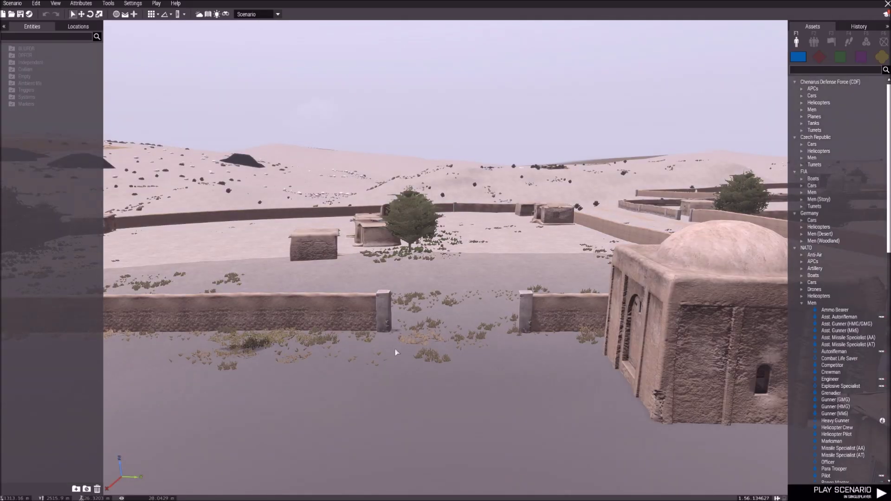
List the OPFOR Takistani Militia men among the placeable units, with the stone house as the placement area
right_drag(394, 351, 734, 278)
key(w)
key(w)
key(q)
key(w)
key(w)
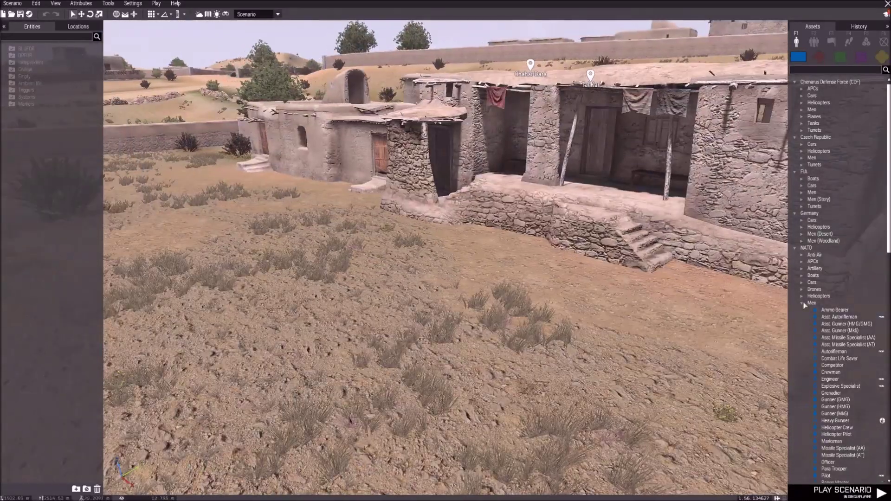
key(s)
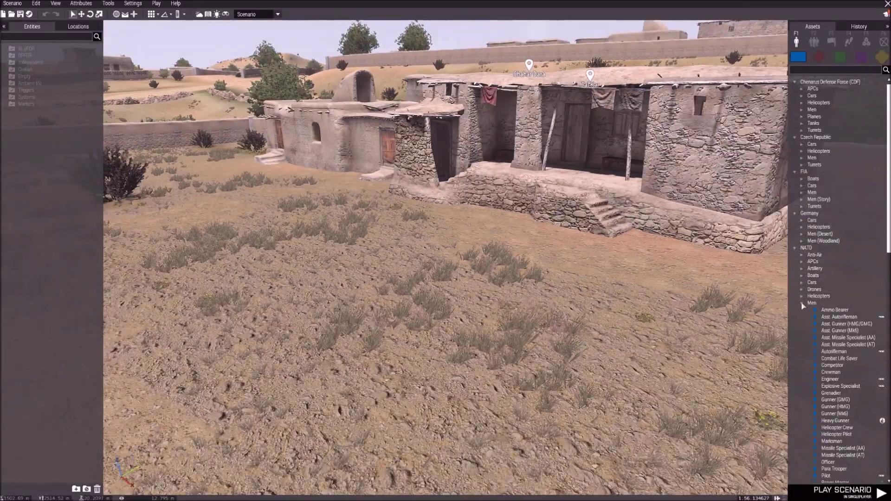
click(820, 57)
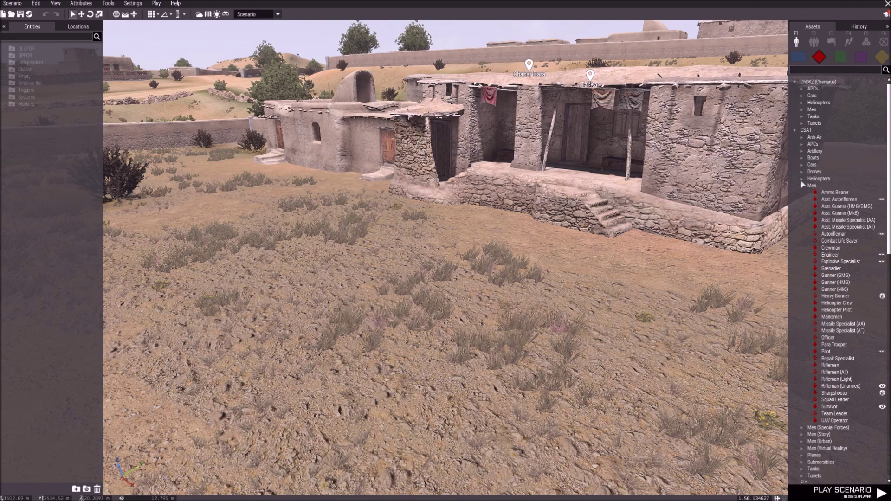
scroll(823, 278, down, 10)
scroll(822, 279, down, 1)
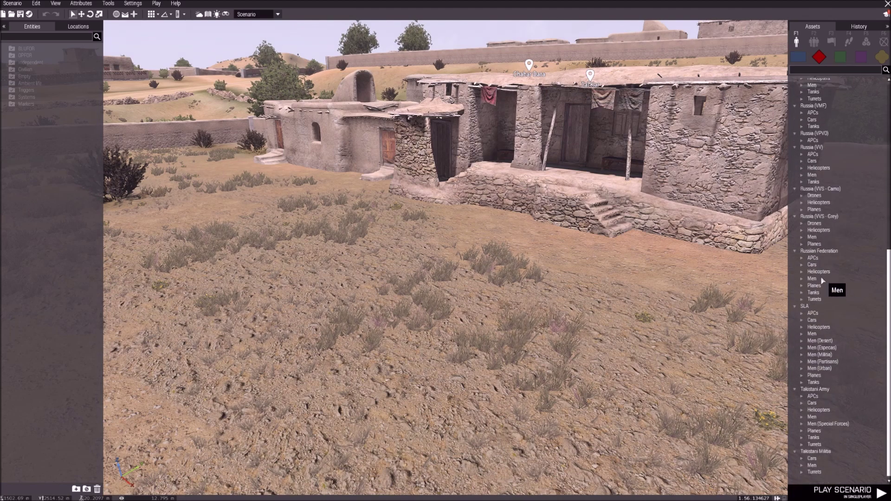
scroll(668, 331, up, 3)
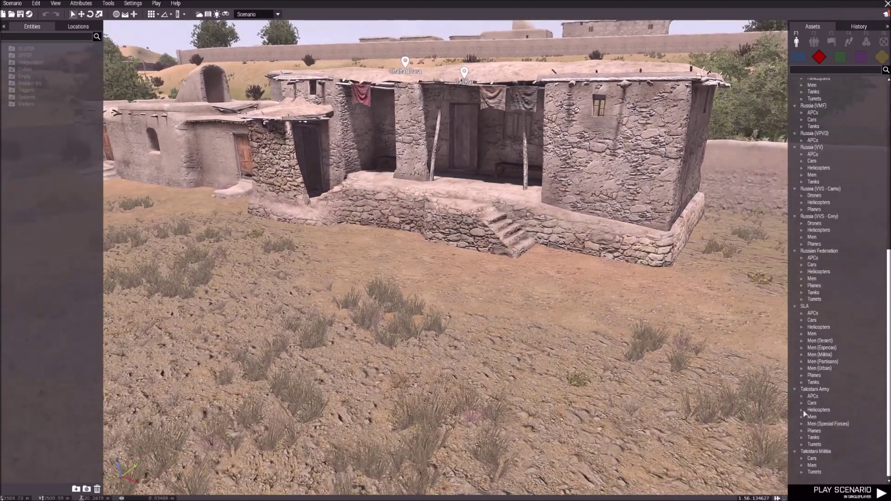
click(801, 465)
scroll(824, 459, down, 6)
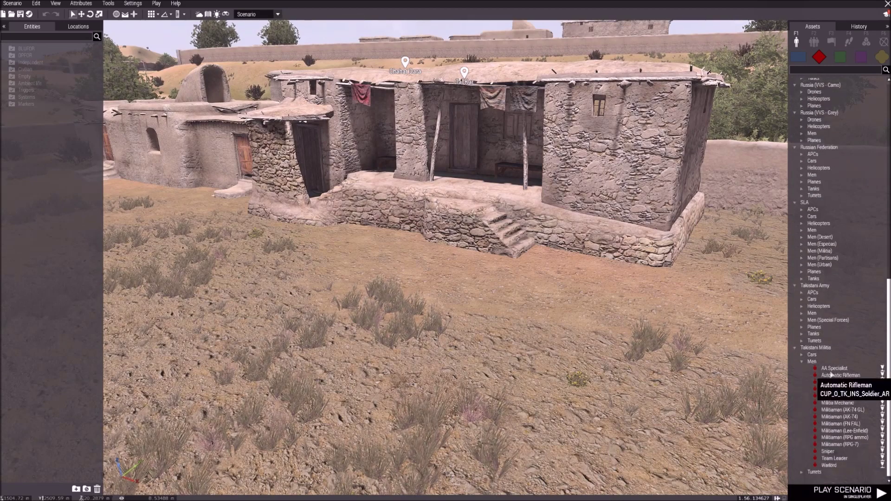
Place an Automatic Rifleman against the stone house's low wall near the steps and rotate him away from the wall
click(839, 374)
scroll(465, 310, up, 5)
key(z)
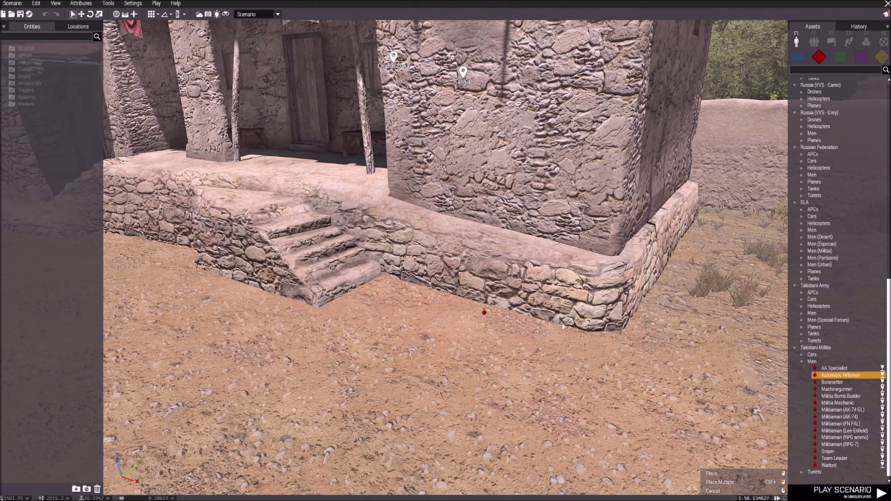
click(493, 307)
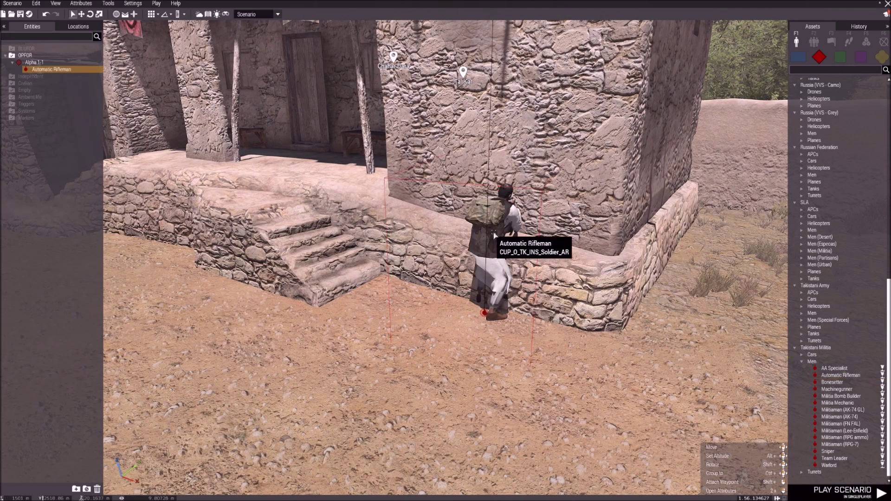
key(a)
shift+drag(514, 250, 401, 349)
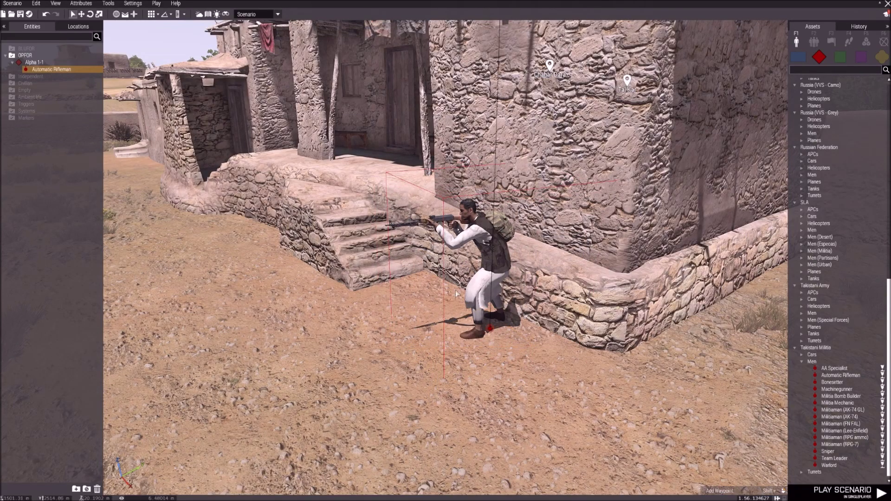
Move the Automatic Rifleman to the outer corner of the low wall and turn him towards the front yard
key(d)
drag(483, 243, 431, 255)
key(d)
shift+drag(378, 240, 371, 402)
key(a)
right_drag(444, 282, 549, 272)
key(s)
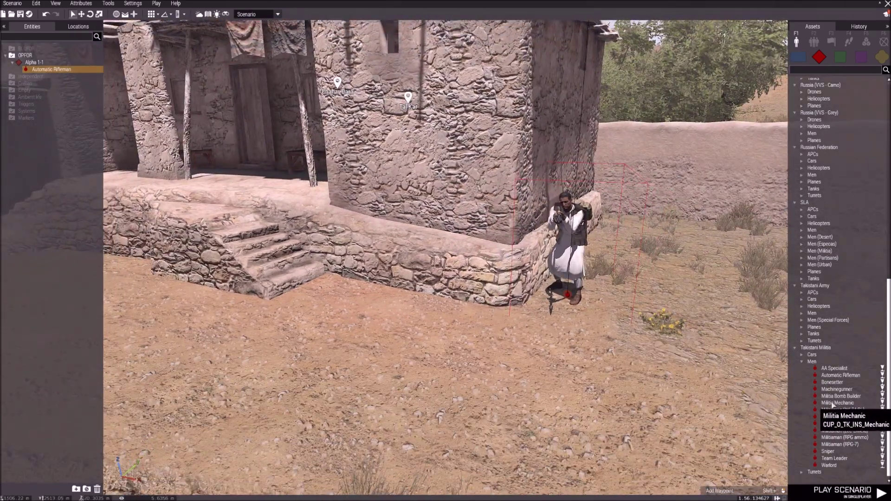
Place a second Automatic Rifleman by the wall between the steps and the corner, facing the front yard
click(840, 375)
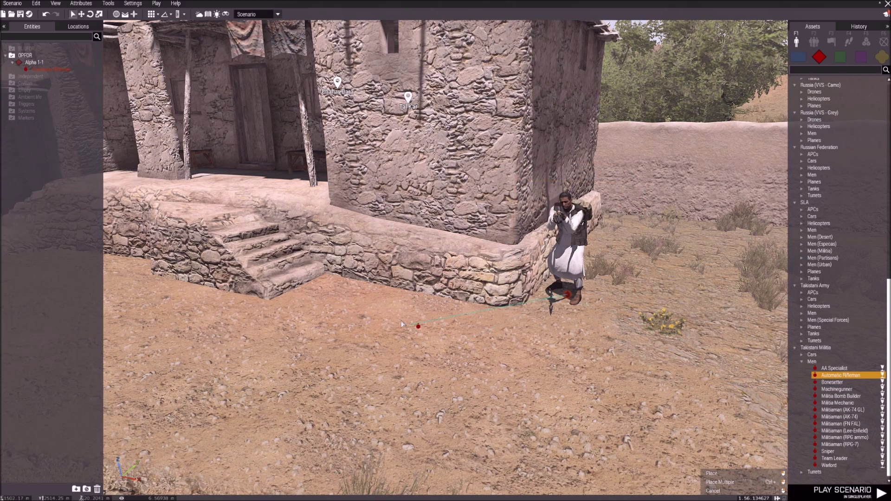
click(399, 299)
shift+drag(523, 259, 424, 364)
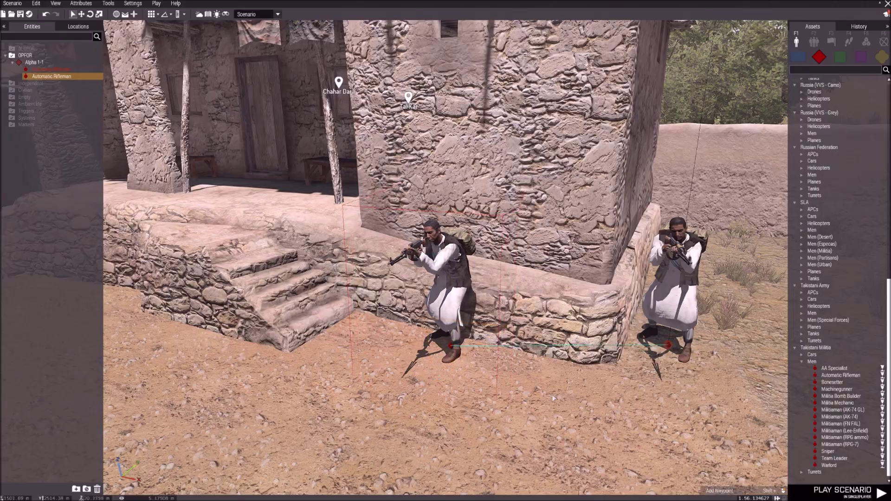
click(556, 329)
Examine the two riflemen and the surrounding compound from several angles and distances
key(s)
right_drag(557, 366, 212, 367)
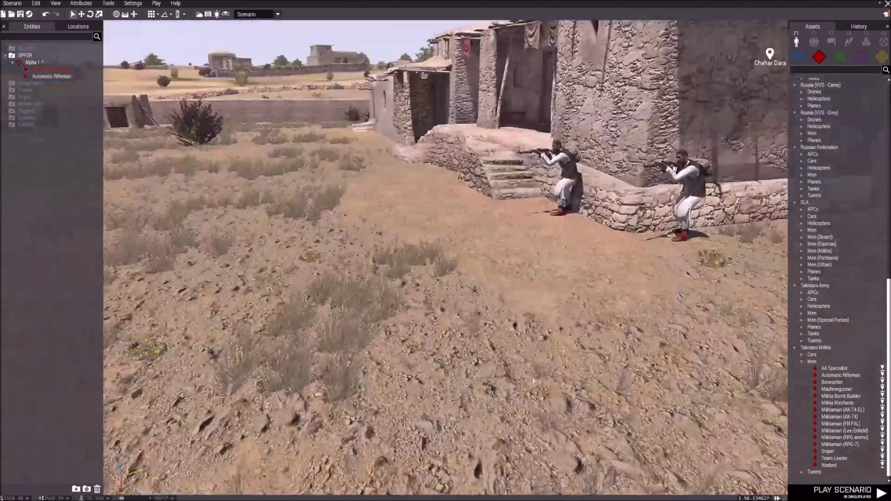
mouse_move(374, 289)
right_down()
mouse_move(501, 302)
mouse_move(600, 329)
mouse_move(784, 329)
mouse_move(473, 329)
mouse_move(524, 324)
mouse_move(541, 352)
mouse_move(416, 272)
mouse_move(320, 270)
mouse_move(564, 301)
mouse_move(565, 310)
mouse_move(540, 326)
right_up()
key(w)
key(s)
key(w)
key(s)
key(d)
key(s)
key(a)
key(a)
key(w)
key(w)
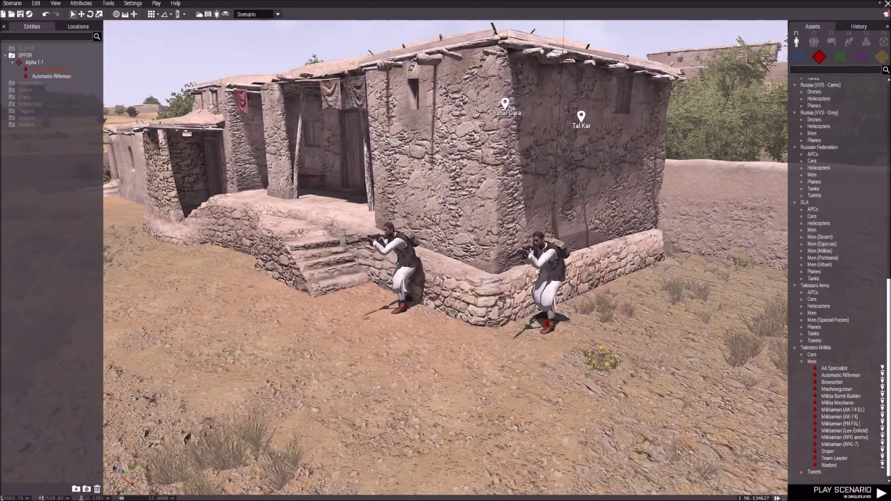
key(a)
right_drag(534, 268, 591, 297)
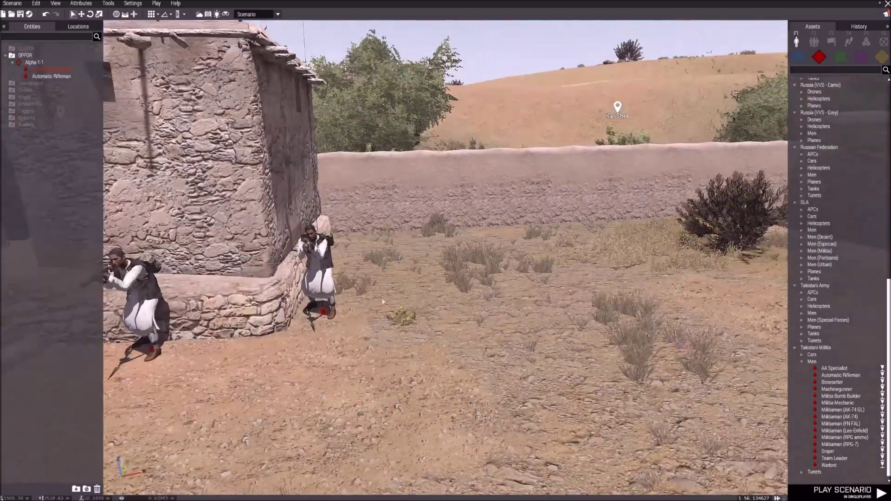
key(s)
right_drag(396, 299, 597, 226)
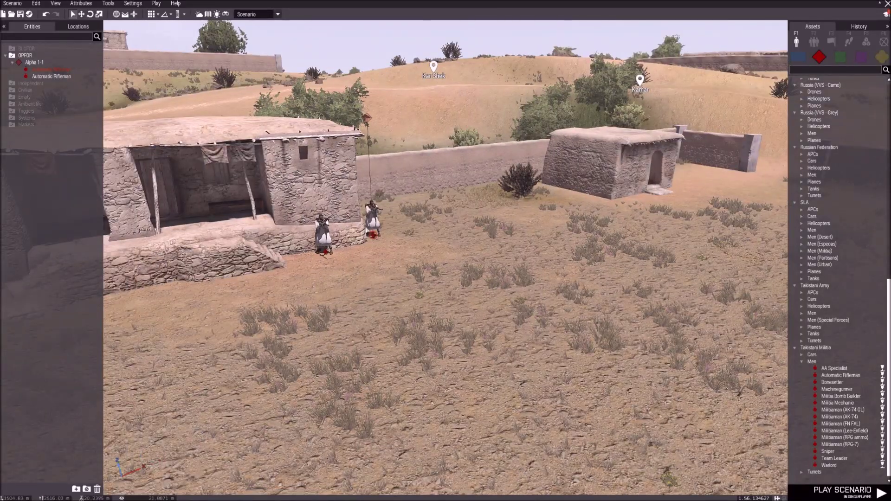
key(w)
key(d)
right_drag(319, 318, 432, 292)
key(w)
key(d)
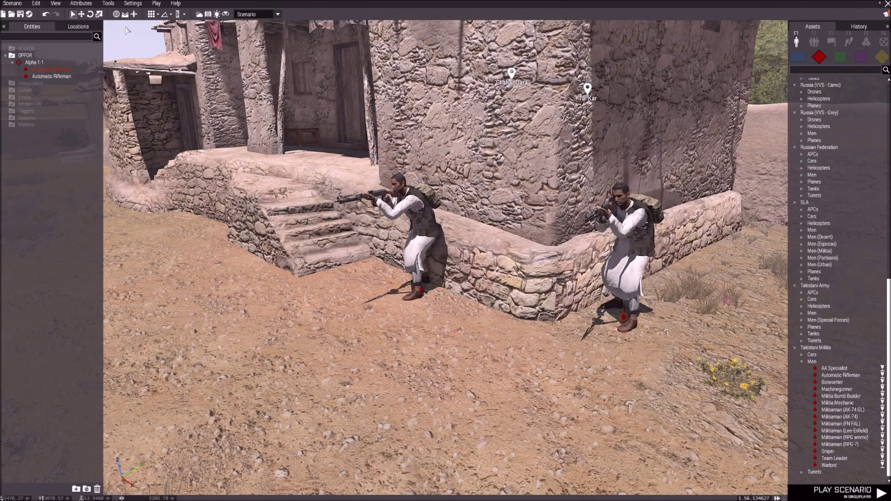
Open the Functions Viewer and filter the A3 functions to the Ambient category
click(109, 4)
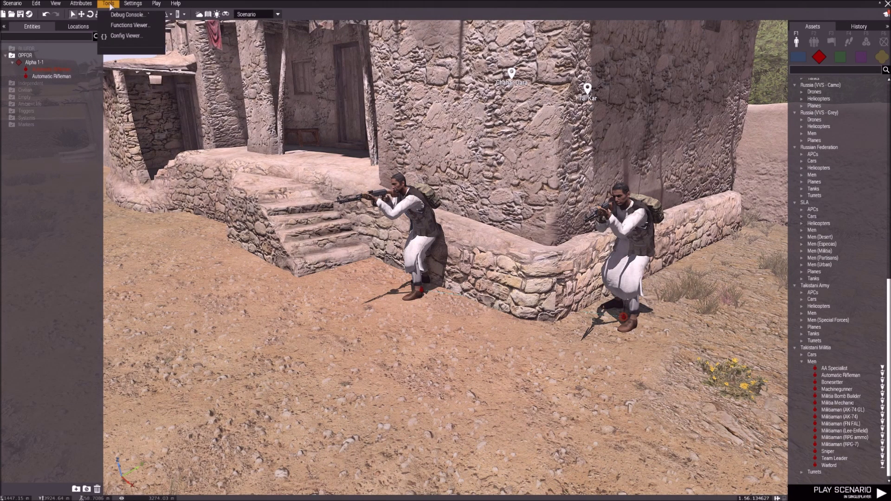
click(117, 25)
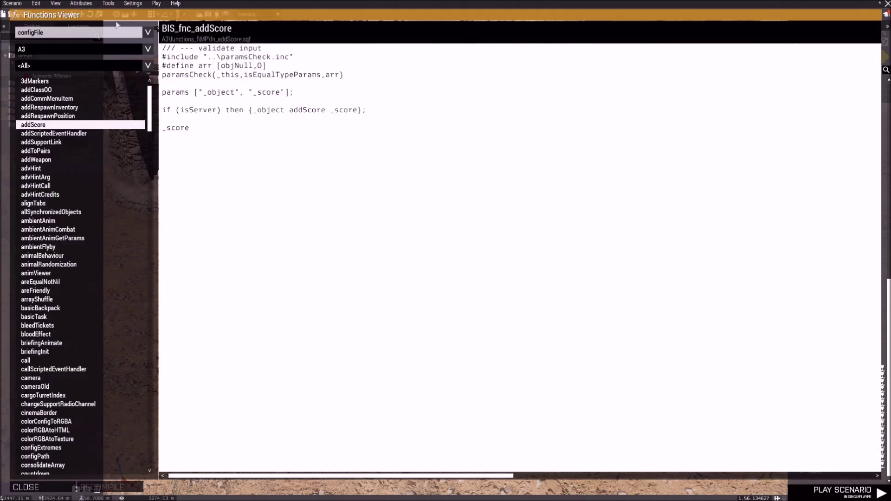
click(51, 66)
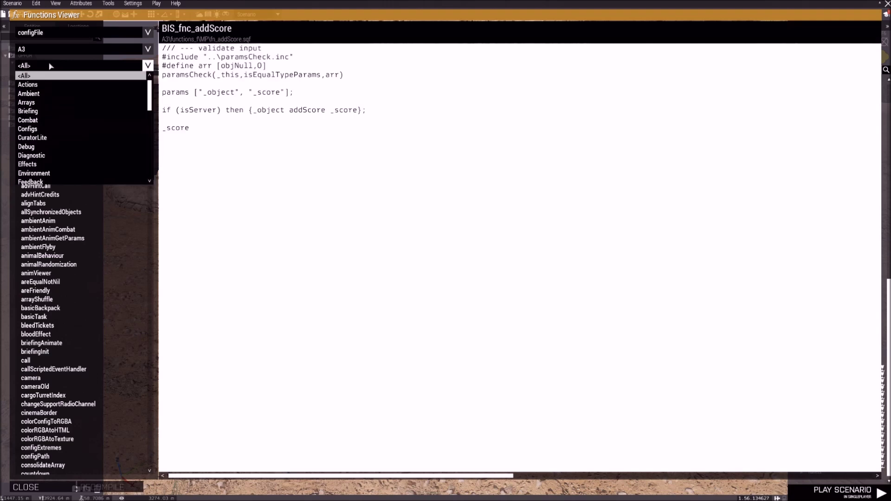
click(48, 94)
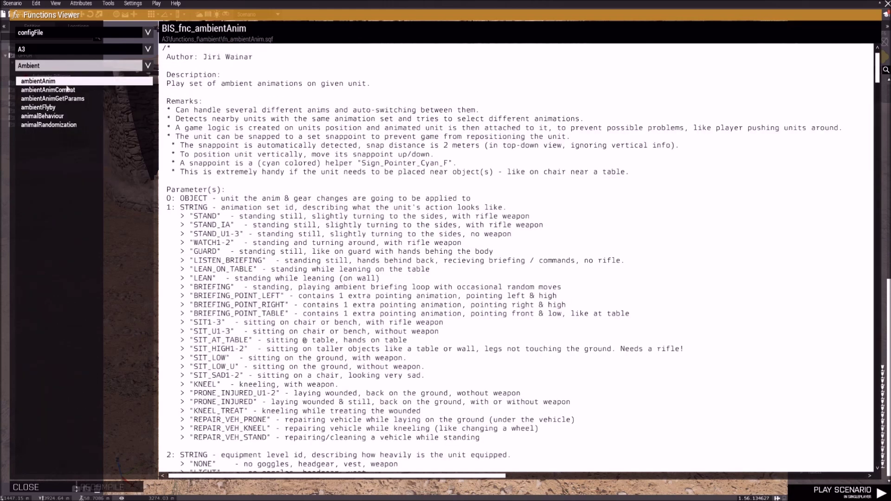
Read the animation set options in the BIS_fnc_ambientAnim description, including the BRIEFING entries
scroll(337, 205, down, 3)
drag(195, 156, 241, 322)
click(282, 240)
scroll(195, 173, down, 1)
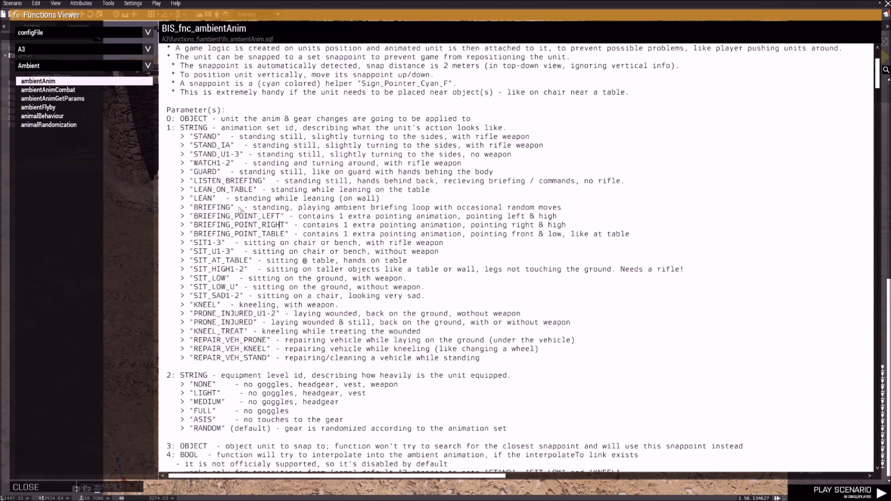
drag(266, 207, 348, 208)
click(376, 208)
scroll(307, 270, down, 2)
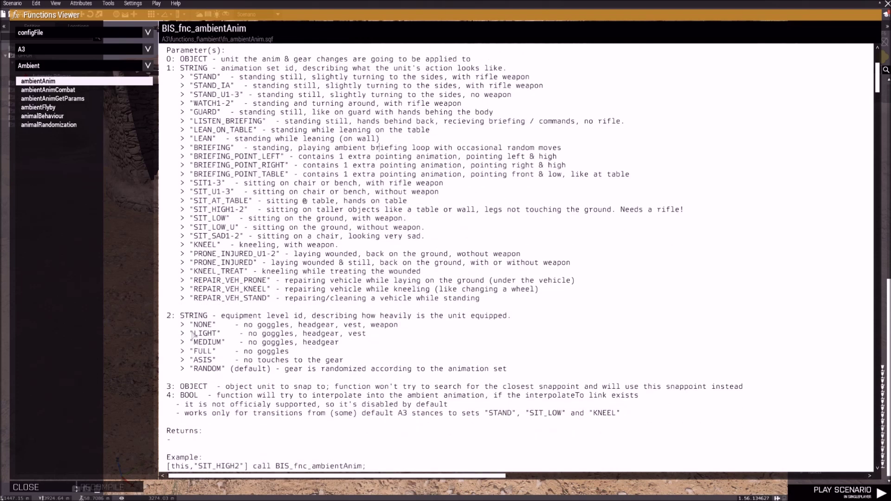
Read the equipment level options of BIS_fnc_ambientAnim, from NONE and LIGHT to ASIS and RANDOM
drag(194, 324, 212, 325)
click(216, 332)
click(199, 324)
click(210, 326)
drag(235, 369, 507, 370)
click(277, 370)
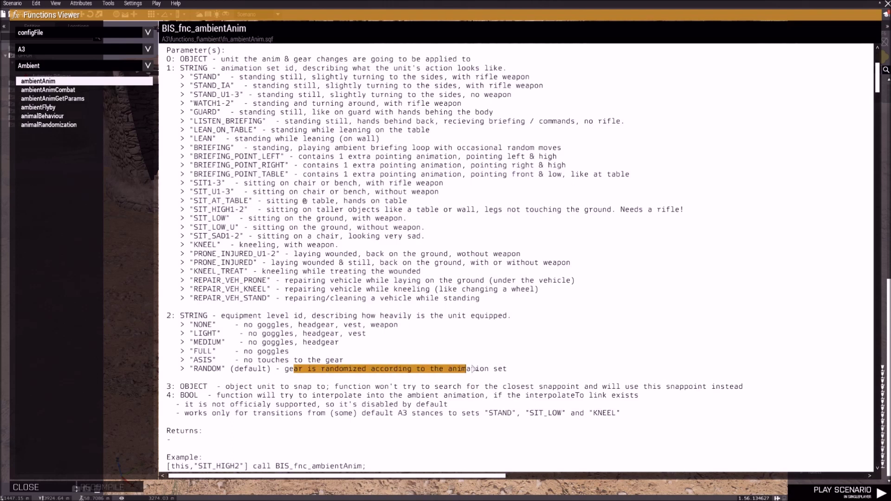
click(339, 375)
click(270, 369)
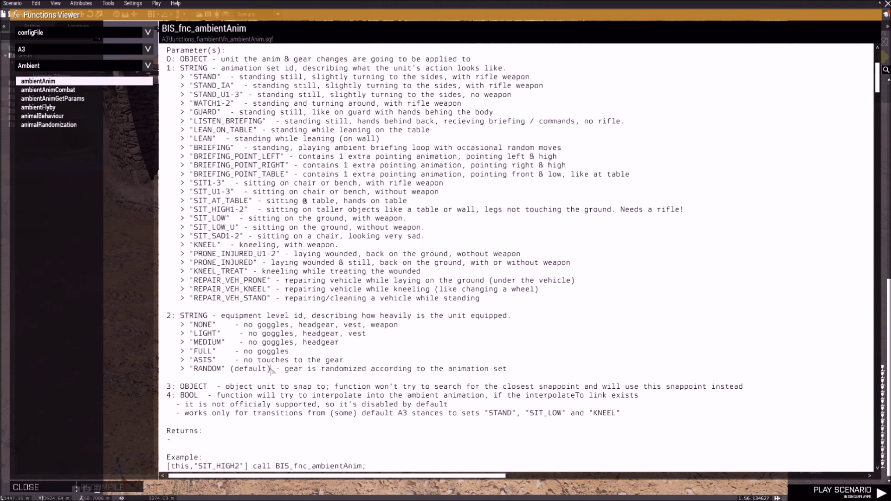
drag(195, 360, 231, 369)
click(290, 368)
Copy the example line [this,"SIT_HIGH2"] call BIS_fnc_ambientAnim; from the function description and close the Functions Viewer
scroll(307, 341, up, 3)
scroll(306, 336, down, 5)
scroll(306, 330, down, 2)
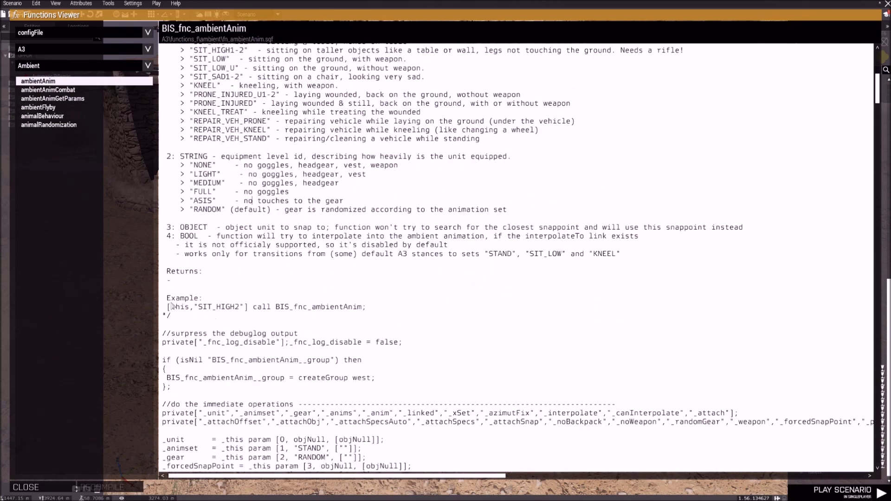
drag(168, 307, 369, 308)
key(ctrl+c)
click(371, 309)
click(52, 485)
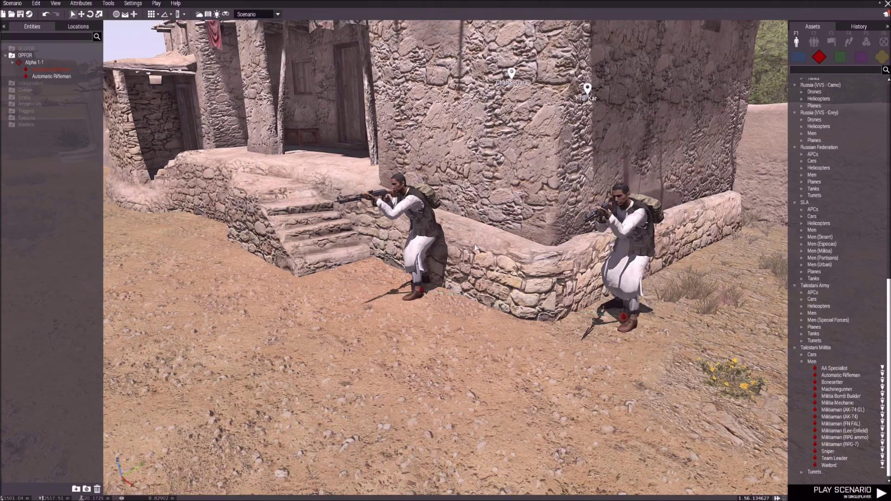
Paste [this,"SIT_HIGH2"] call BIS_fnc_ambientAnim; into the init code of the rifleman nearest the steps
key(s)
key(a)
right_drag(474, 247, 405, 196)
double_click(406, 199)
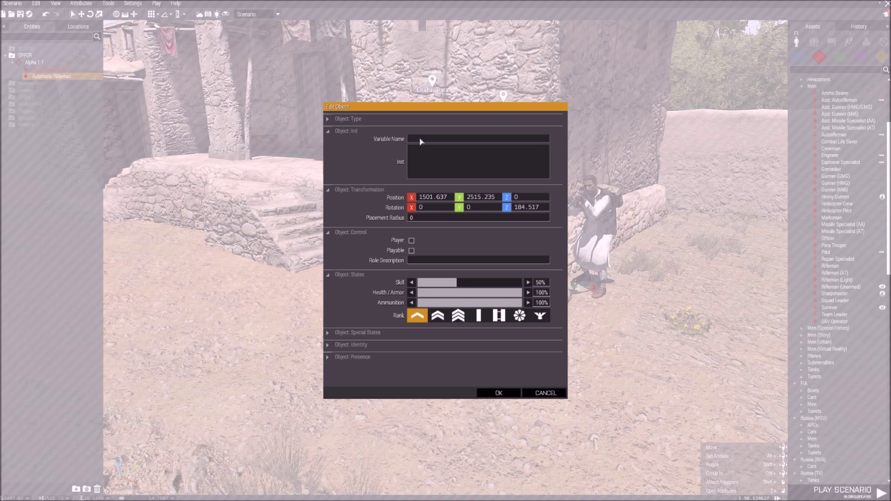
click(441, 158)
key(ctrl+v)
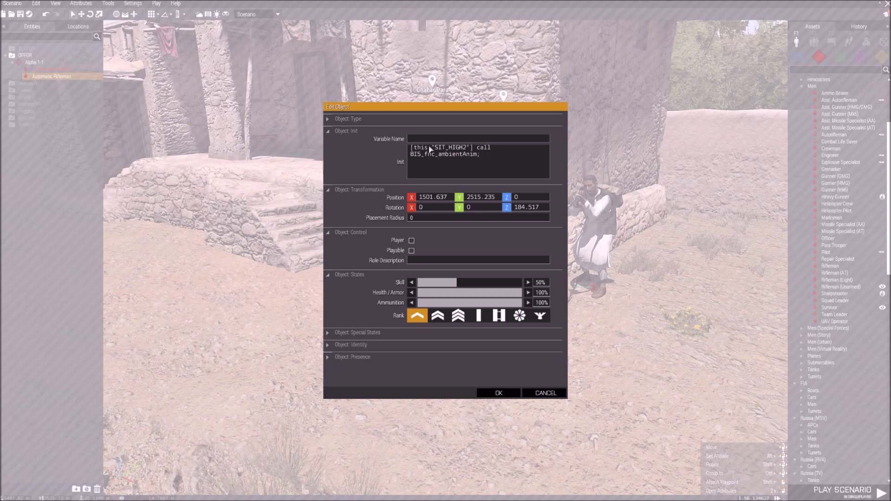
Examine the "this" argument of the pasted init call alongside the unit's variable name setting
double_click(419, 147)
click(424, 155)
click(424, 139)
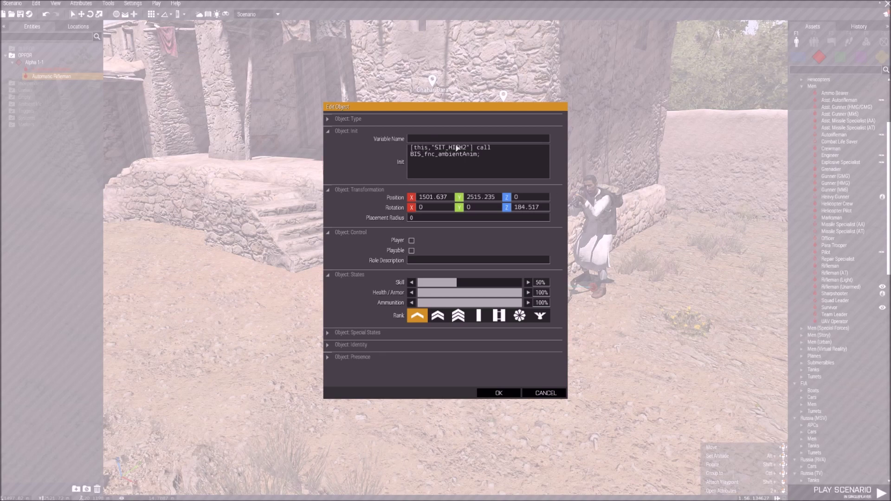
drag(414, 147, 428, 147)
click(425, 147)
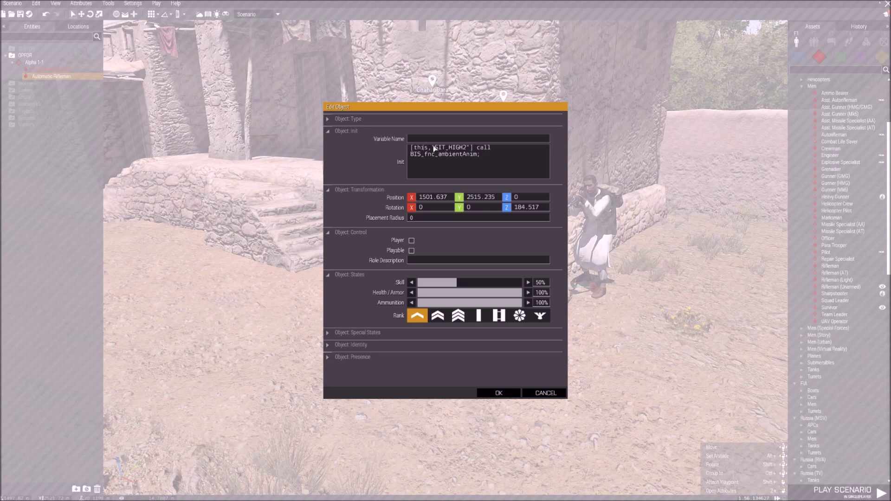
Set the rifleman's init code to [this,"LEAN","MEDIUM"] call BIS_fnc_ambientAnim; and accept the attributes
drag(436, 148, 470, 150)
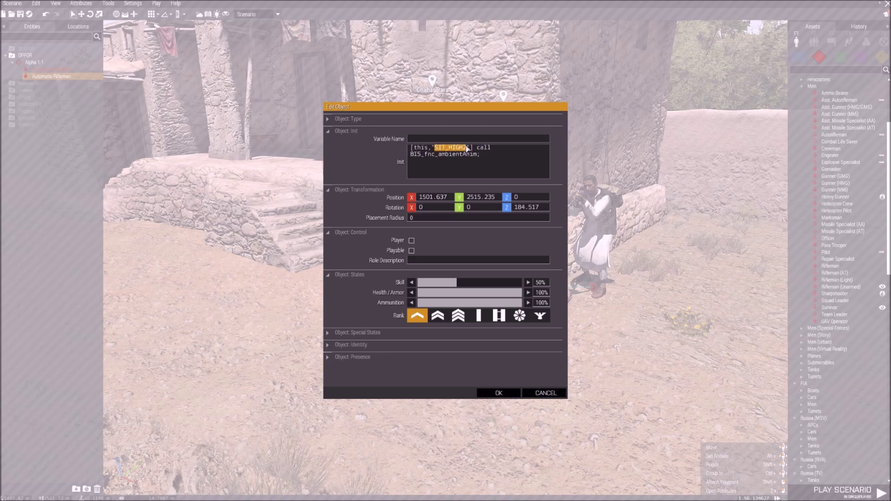
text(LEAN")
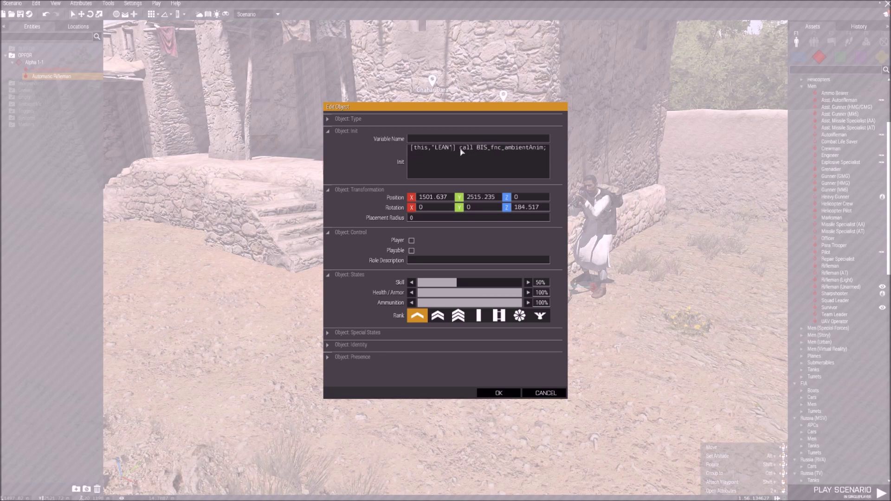
text(,)
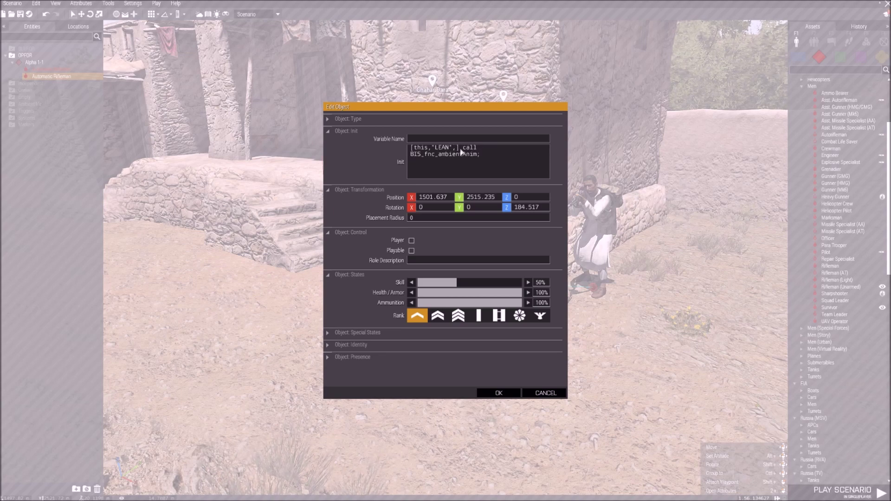
text("MEDIUM")
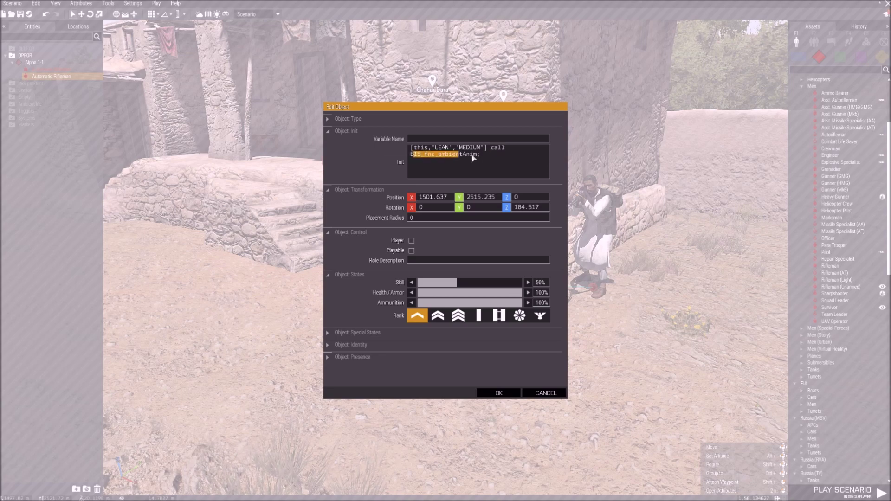
click(499, 393)
Paste the BIS_fnc_ambientAnim call into the second rifleman's init code and set its animation to "SIT1-2"
double_click(597, 224)
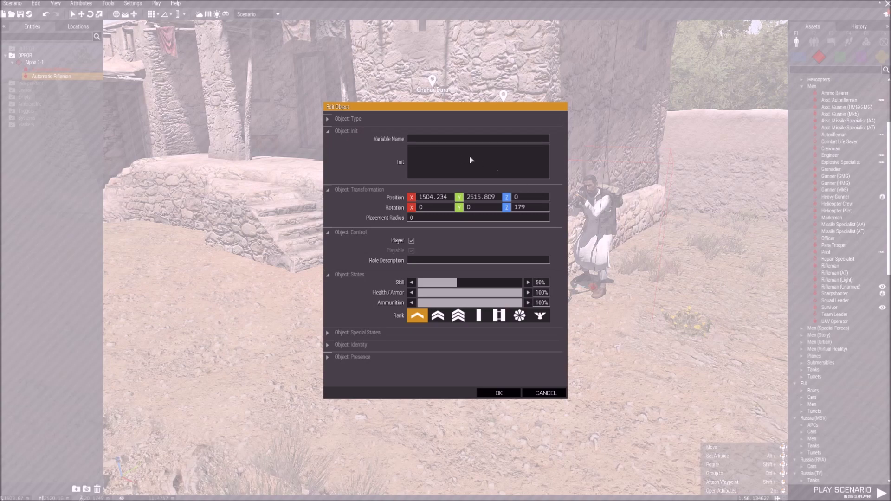
click(463, 159)
key(ctrl+v)
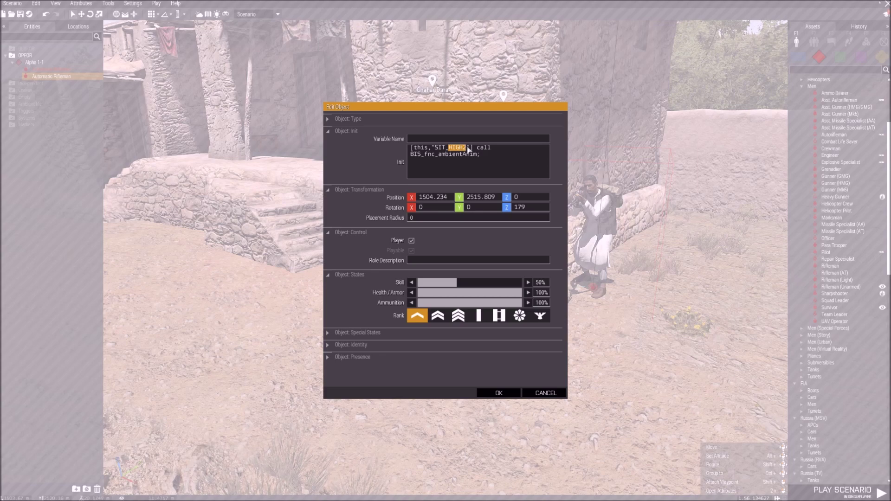
key(BackSpace)
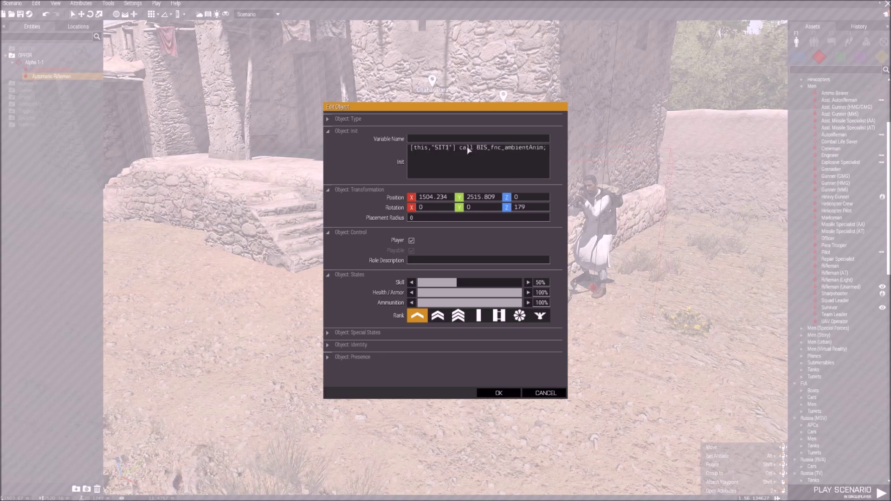
text(-2)
click(497, 392)
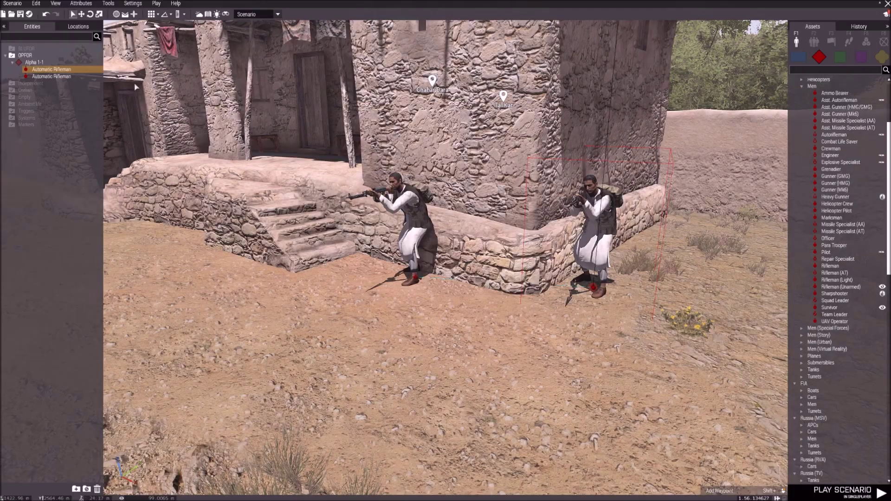
Check the animation ids in the Functions Viewer and set the second rifleman's init to [this,"SIT_LOW","ASIS"] call BIS_fnc_ambientAnim;
click(108, 3)
click(121, 25)
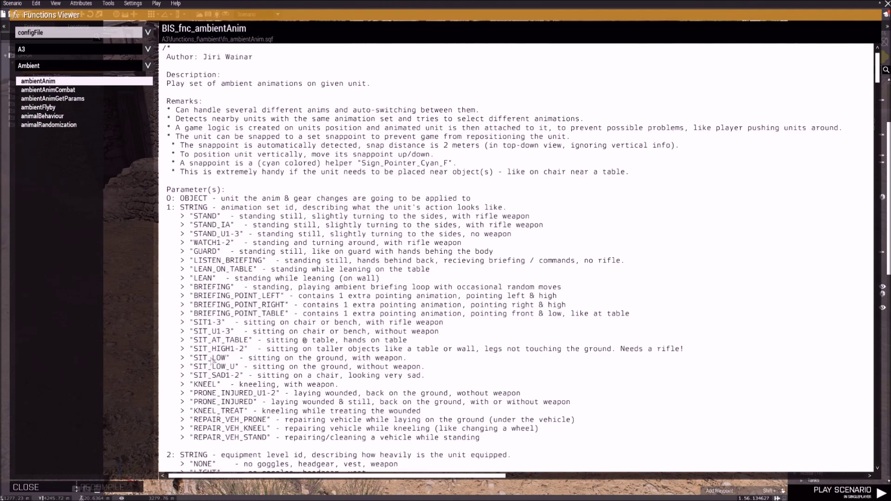
click(42, 487)
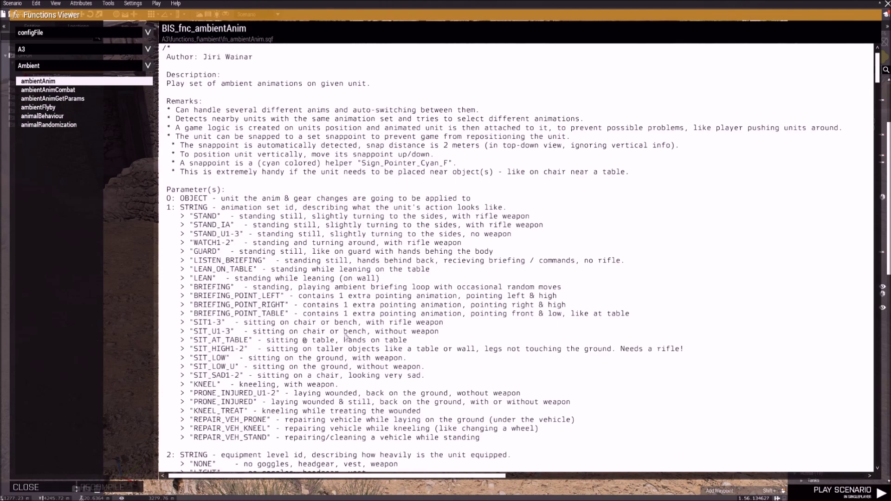
double_click(602, 228)
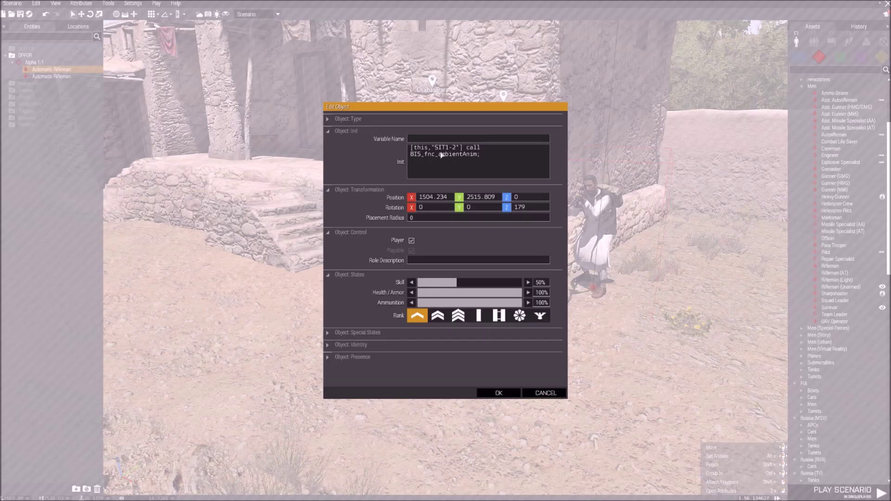
key(BackSpace)
key(BackSpace)
key(BackSpace)
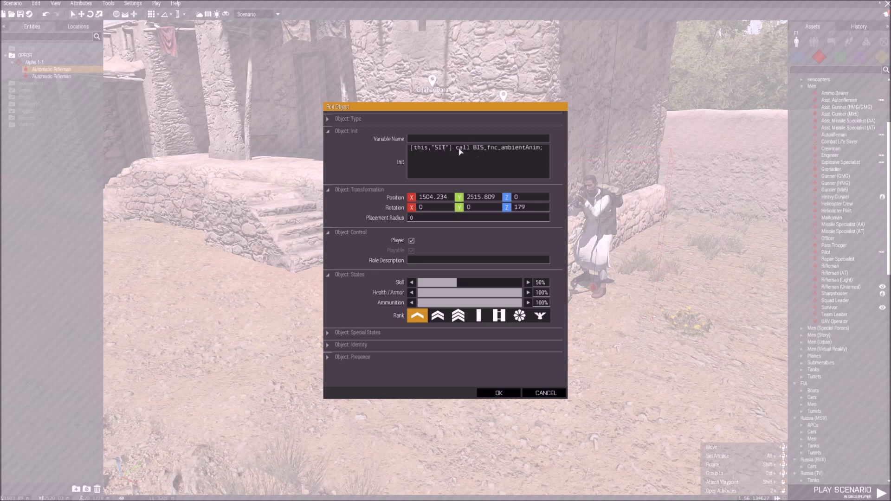
text(_LOW")
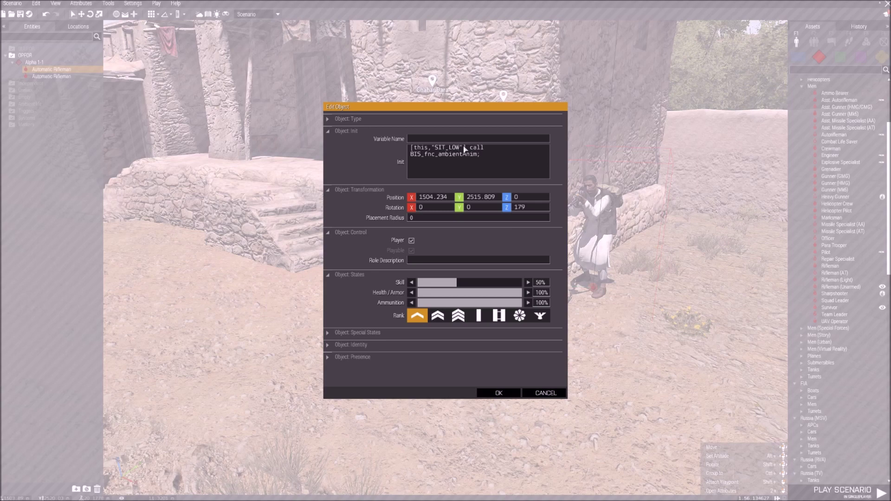
text(,"ASIS)
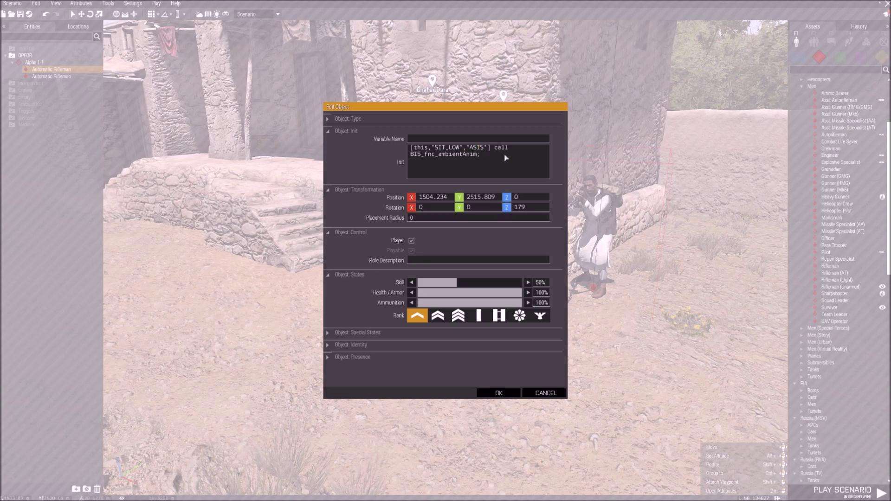
click(487, 390)
Place a civilian Beggar on the open ground in front of the two riflemen and review its attributes
key(s)
click(860, 57)
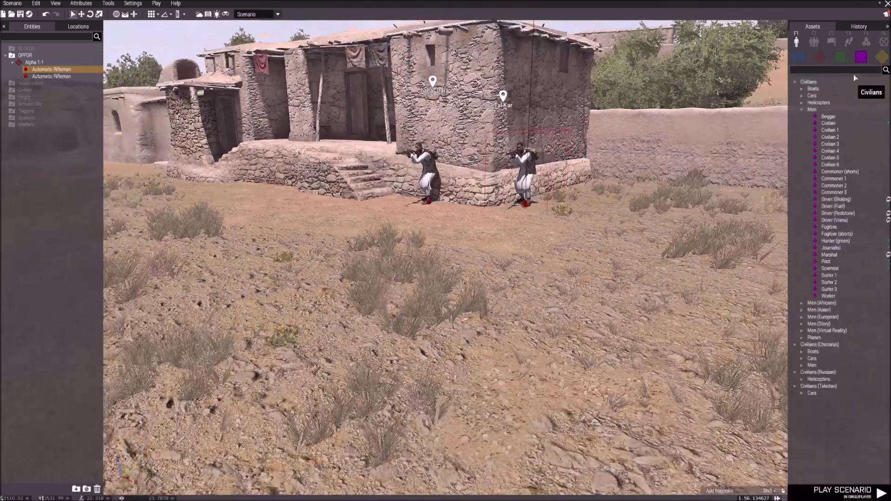
click(828, 116)
click(373, 263)
scroll(362, 226, up, 2)
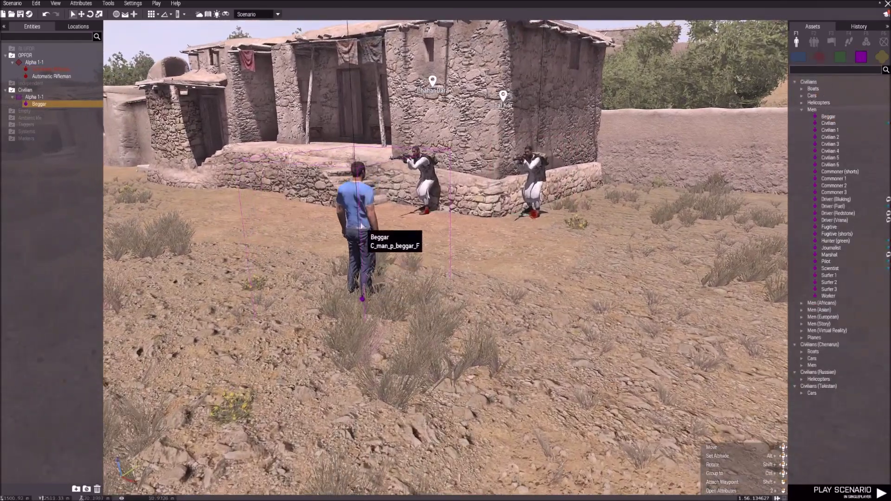
double_click(362, 226)
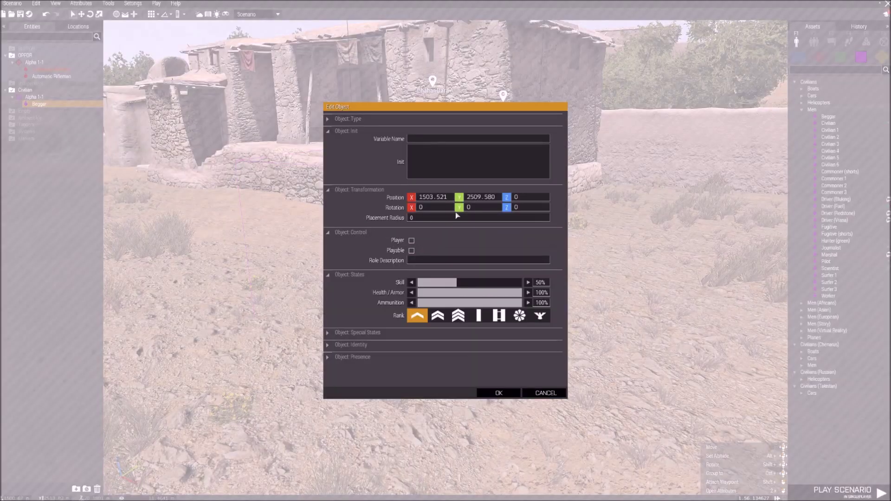
click(478, 393)
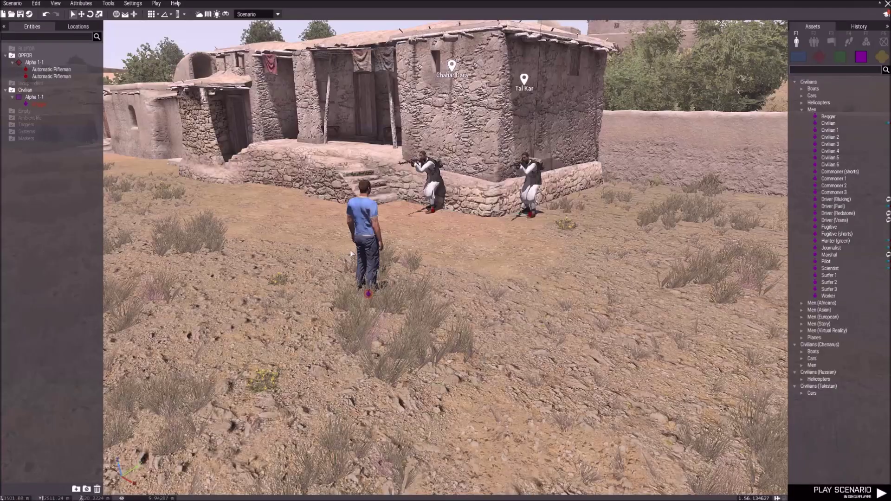
Place a BLUFOR 101st Rifleman from USA (Army - D) outside the compound wall beside the gate pillar
click(802, 111)
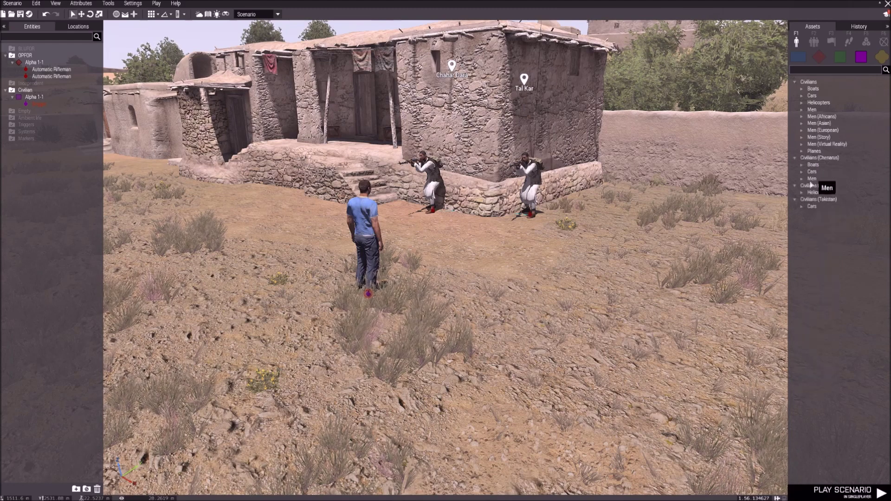
click(798, 56)
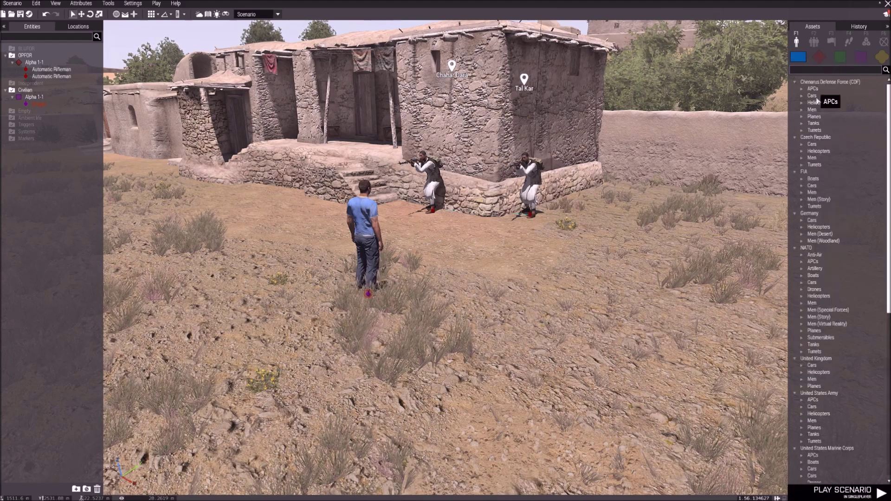
scroll(826, 229, down, 5)
scroll(826, 229, down, 5)
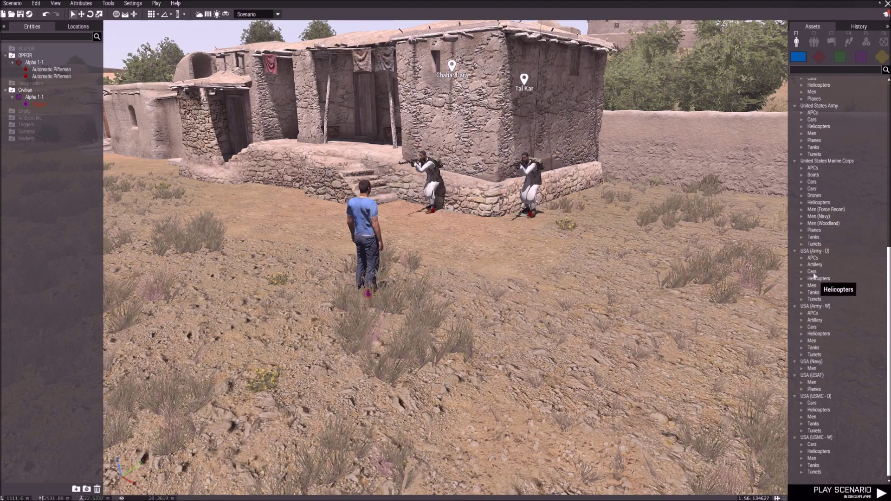
click(801, 286)
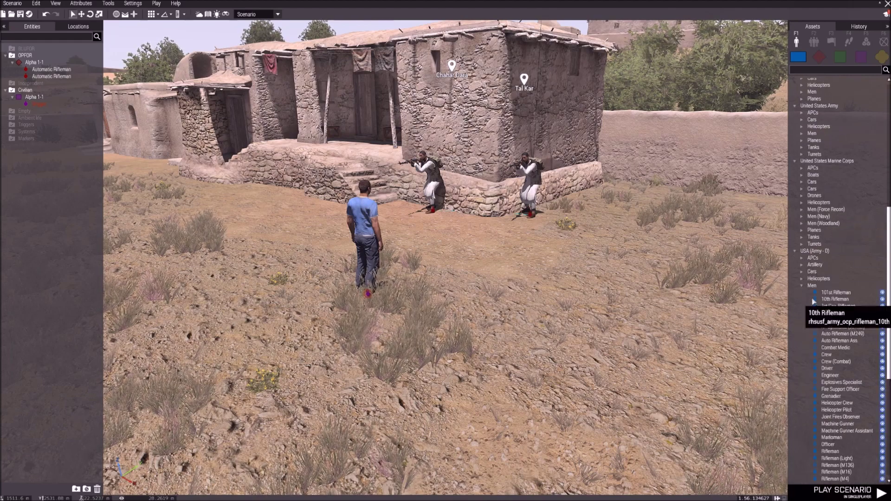
key(s)
click(829, 291)
key(s)
right_drag(747, 289, 410, 267)
key(w)
key(w)
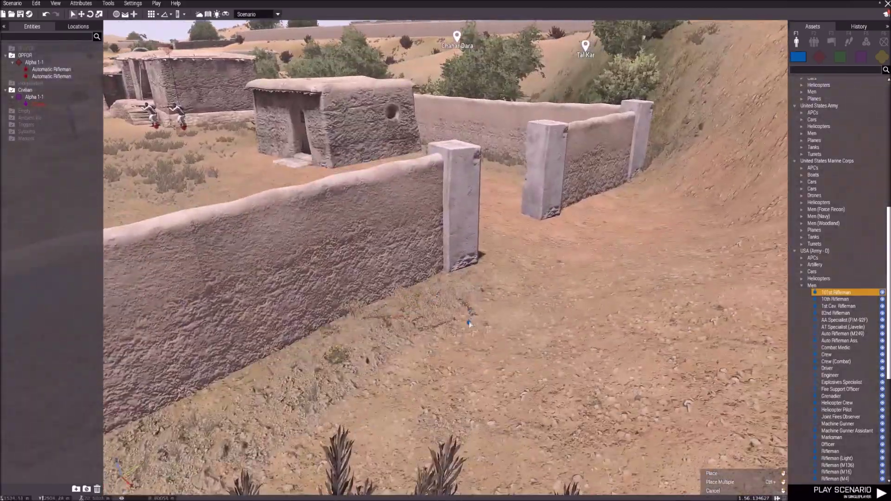
click(476, 319)
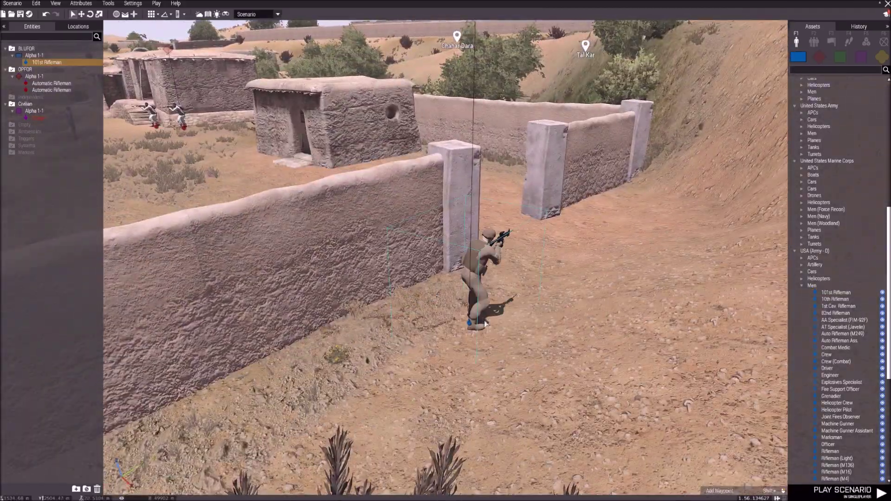
Make the 101st Rifleman the player unit and accept its attributes
double_click(477, 271)
click(414, 233)
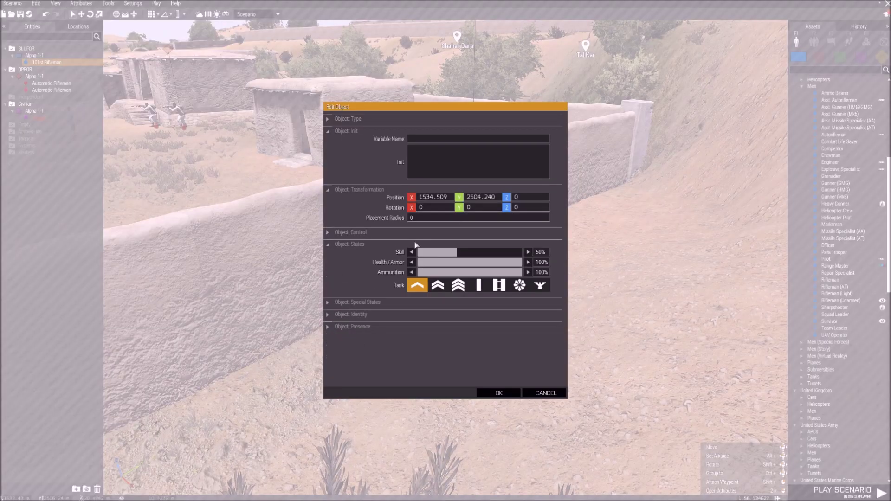
click(412, 234)
click(496, 392)
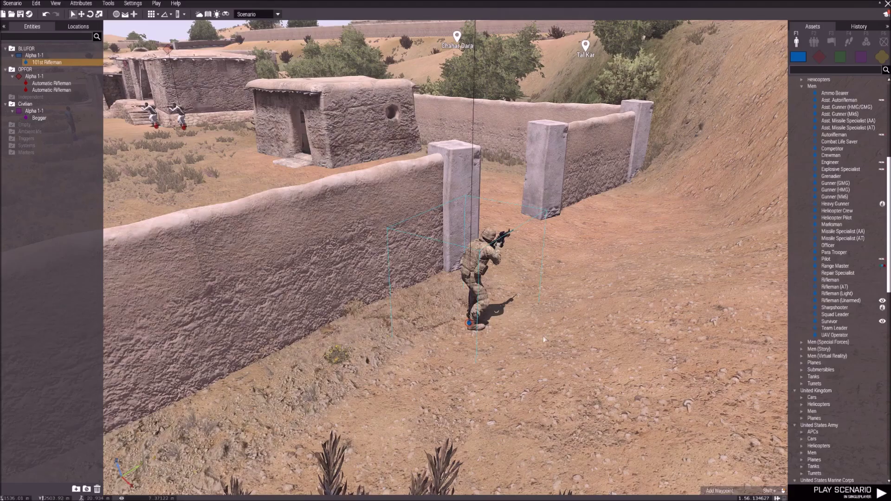
Play the scenario as the 101st Rifleman and walk to the stone house to view both militiamen's animations
click(427, 154)
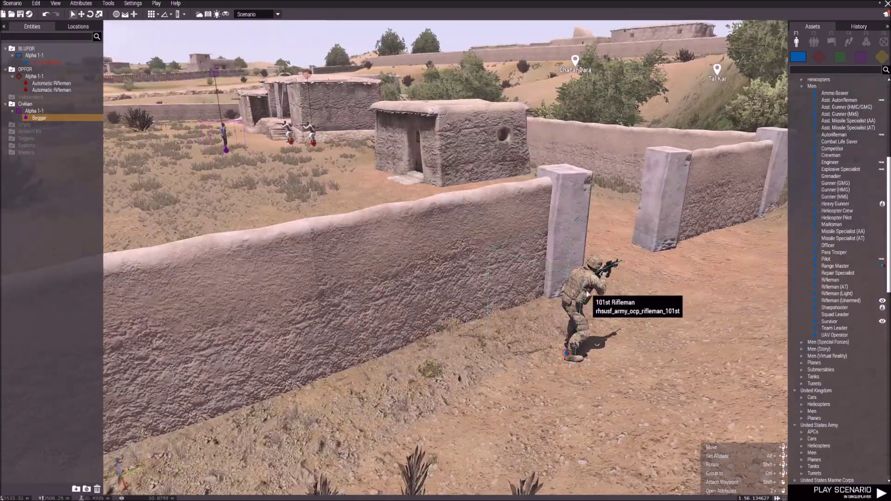
click(578, 297)
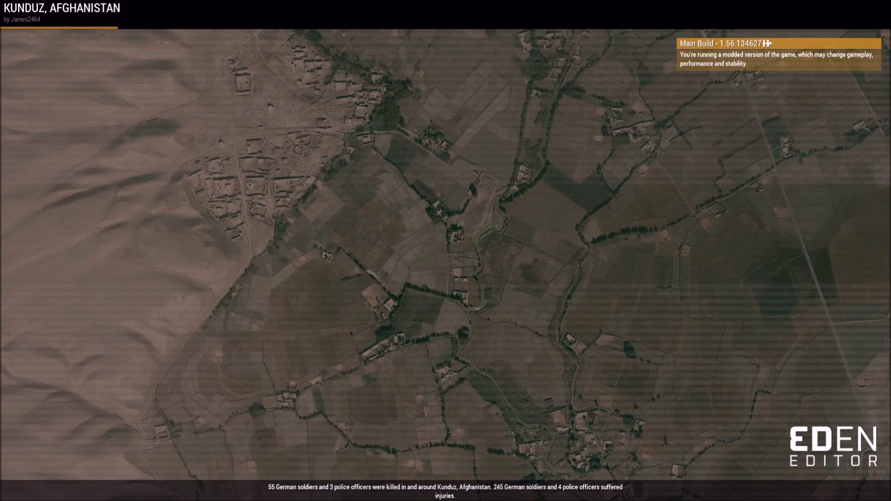
key(KP_Enter)
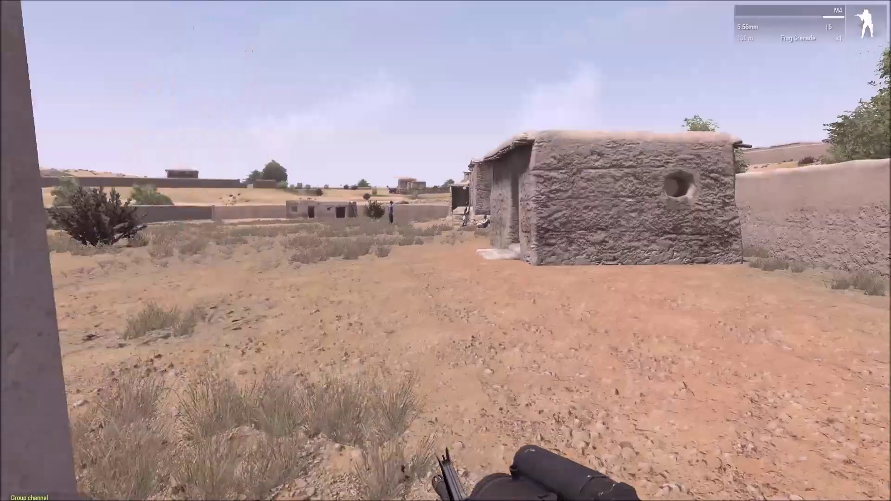
key(w)
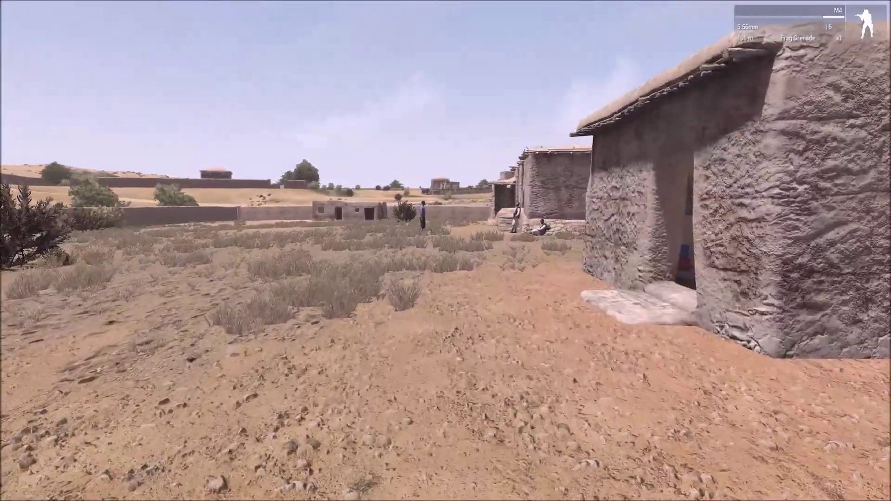
key(w)
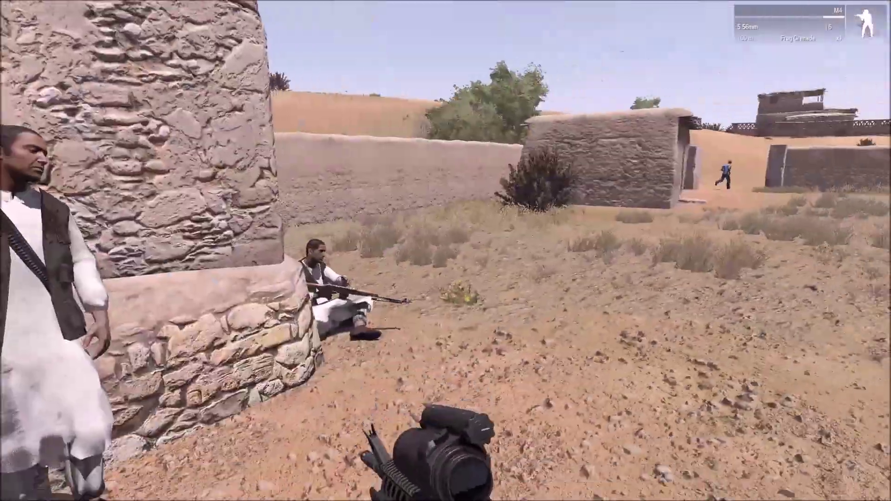
Aim at the seated militiaman through the rifle sight and approach both militiamen in third-person view
key(Return)
key(Return)
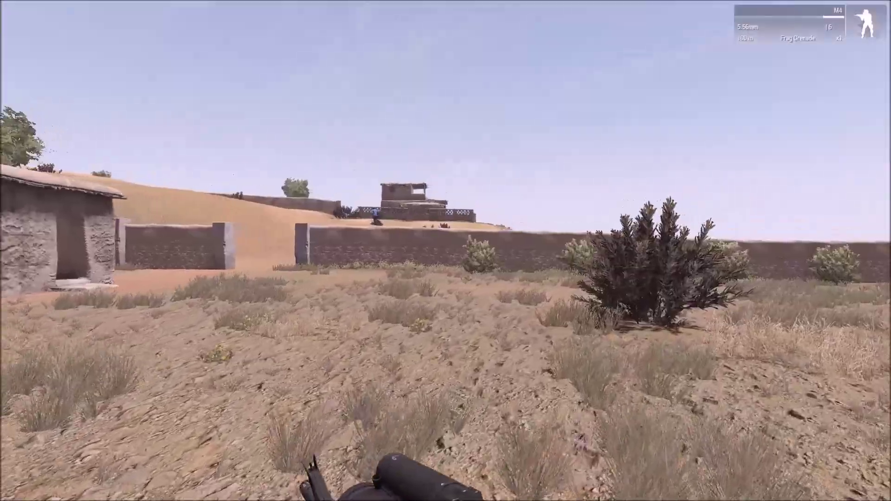
key(w)
key(w)
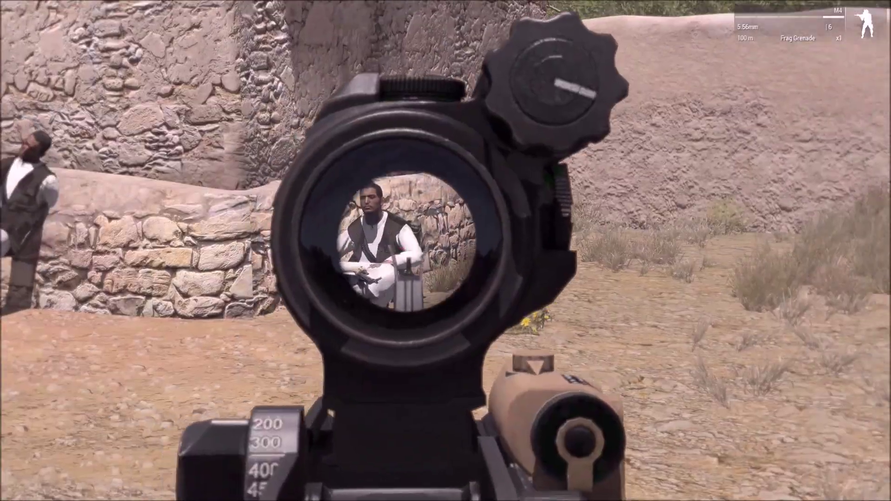
key(KP_0)
key(KP_Enter)
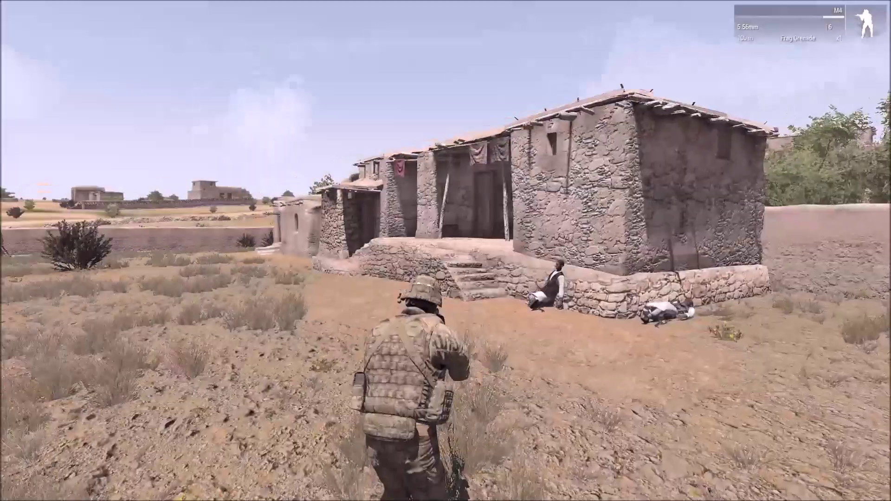
key(w)
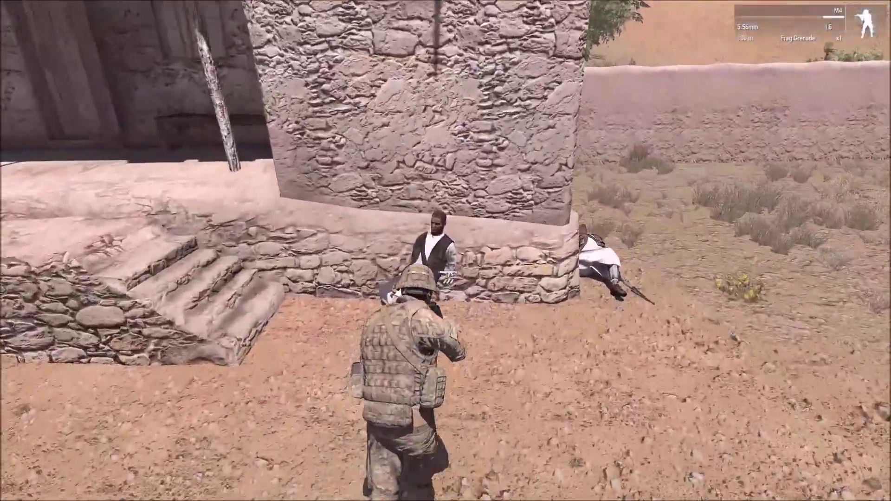
End the playtest, return to the Eden Editor and check the Init code of the Automatic Rifleman beside the stone steps
key(Escape)
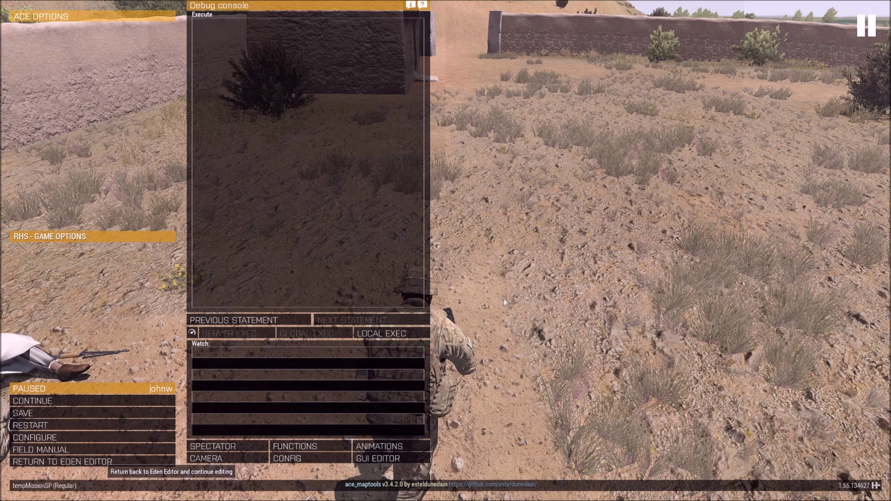
click(62, 461)
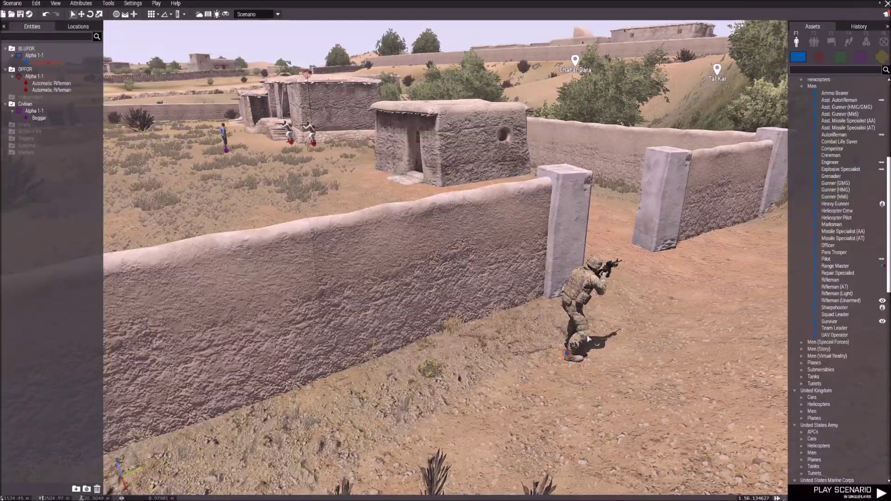
key(w)
right_drag(487, 248, 541, 271)
key(w)
key(a)
key(a)
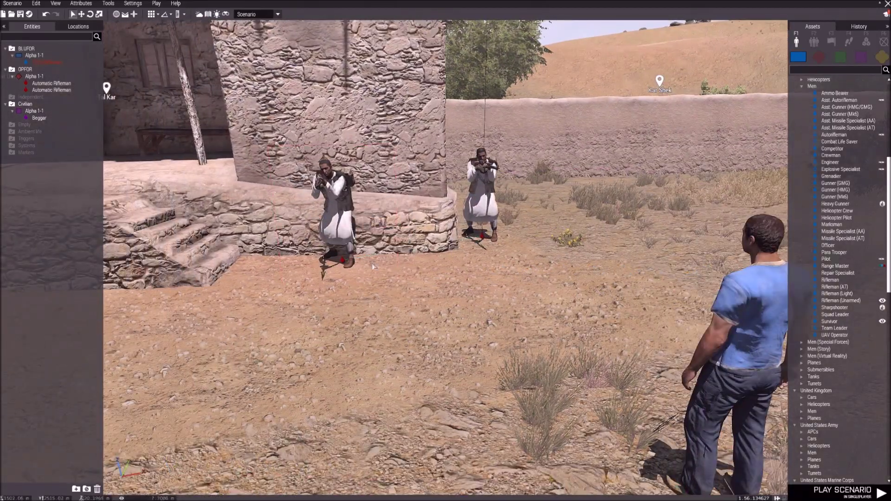
key(a)
right_drag(374, 267, 457, 277)
key(s)
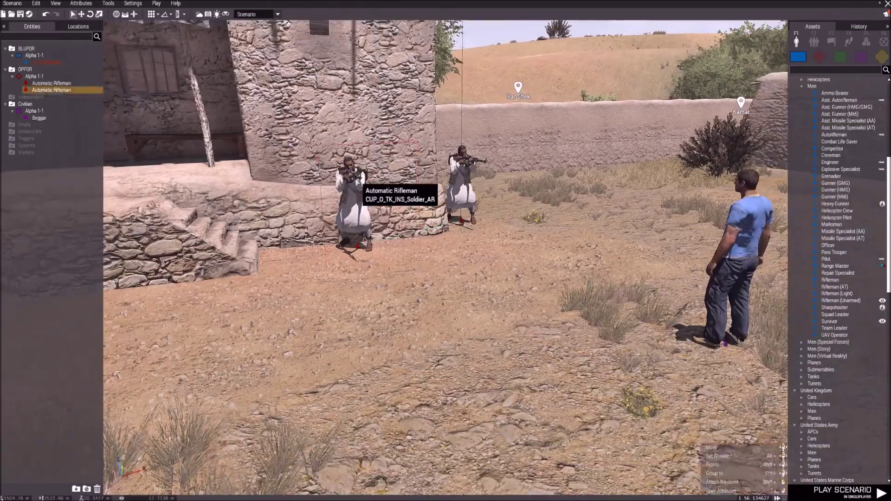
double_click(356, 180)
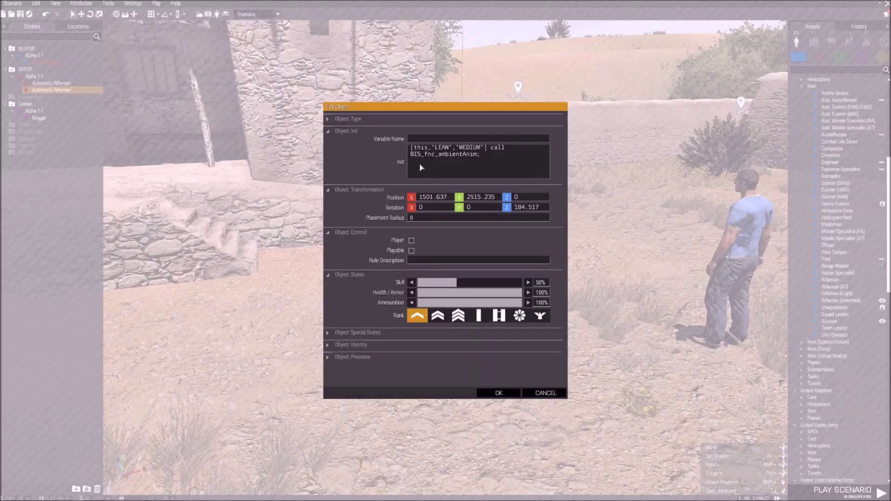
click(546, 395)
Open the Functions Viewer and bring up the description of ambientAnimCombat in the A3 Ambient category
click(111, 3)
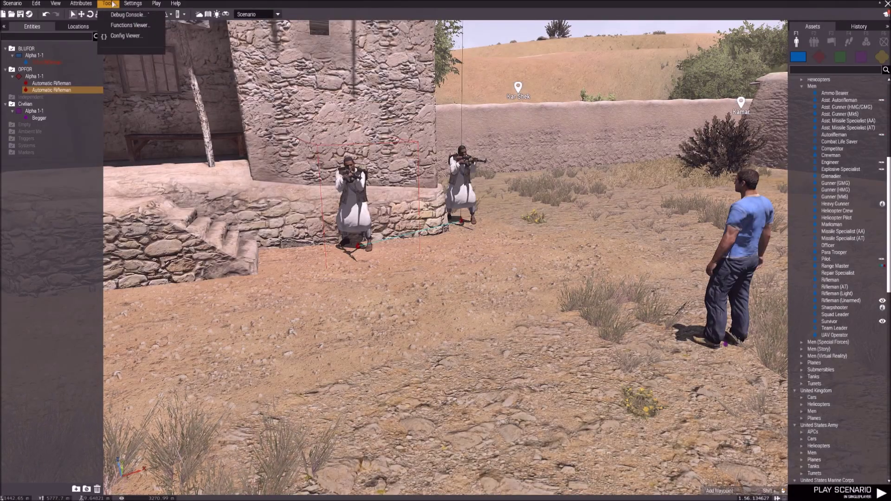
click(130, 25)
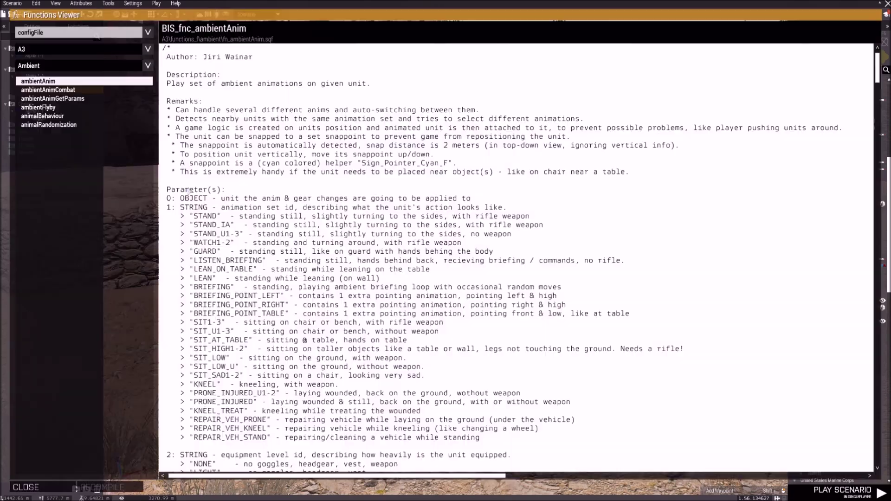
click(58, 91)
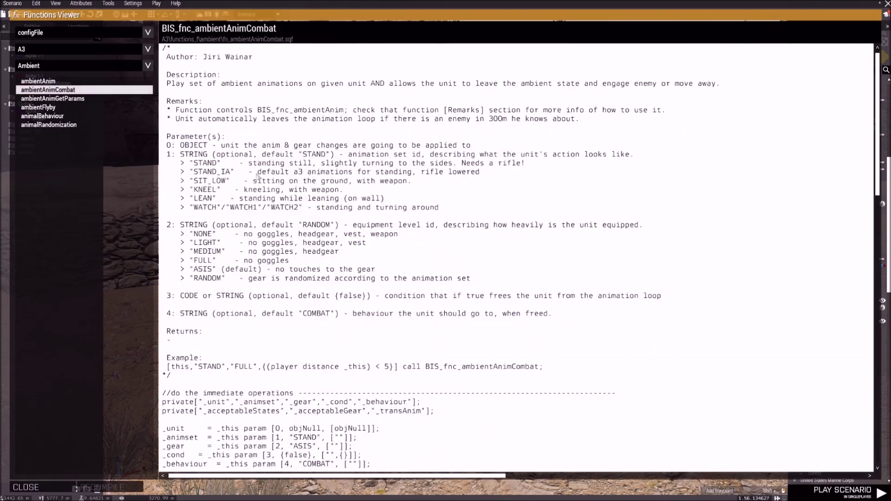
click(53, 83)
click(52, 90)
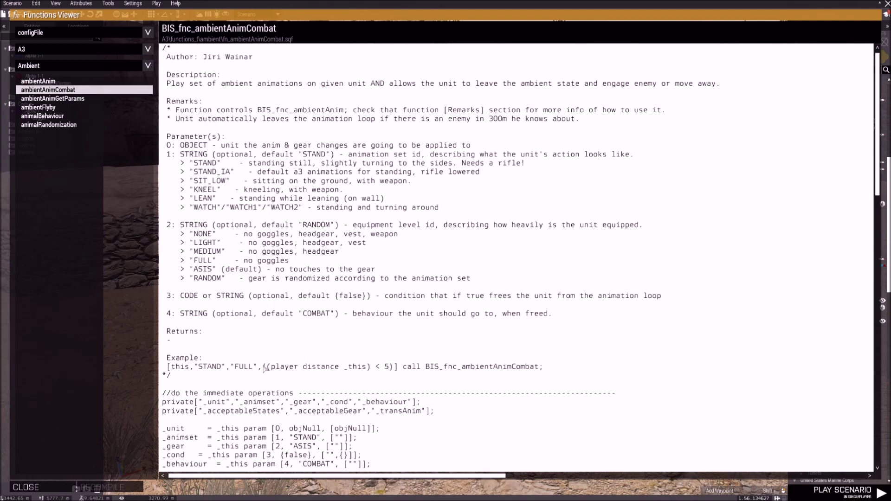
Examine the player-distance condition in the ambientAnimCombat example and the remark on when a unit leaves the animation loop
drag(262, 367, 293, 368)
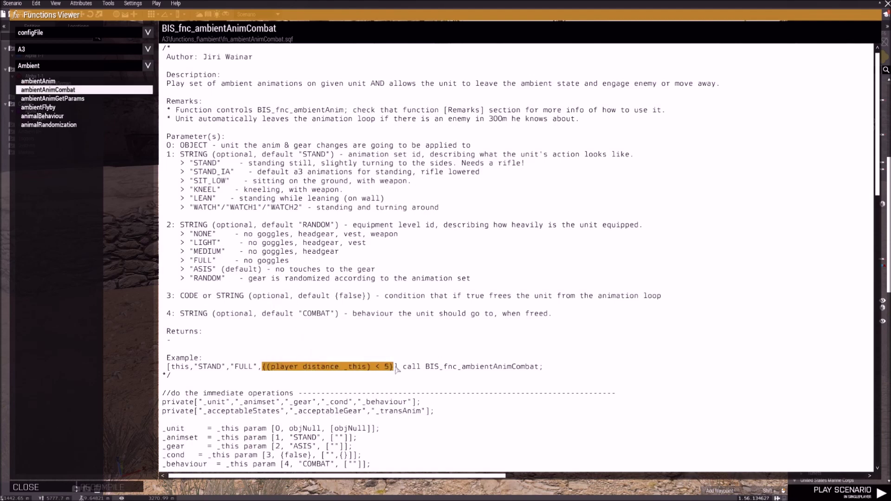
click(382, 373)
click(373, 366)
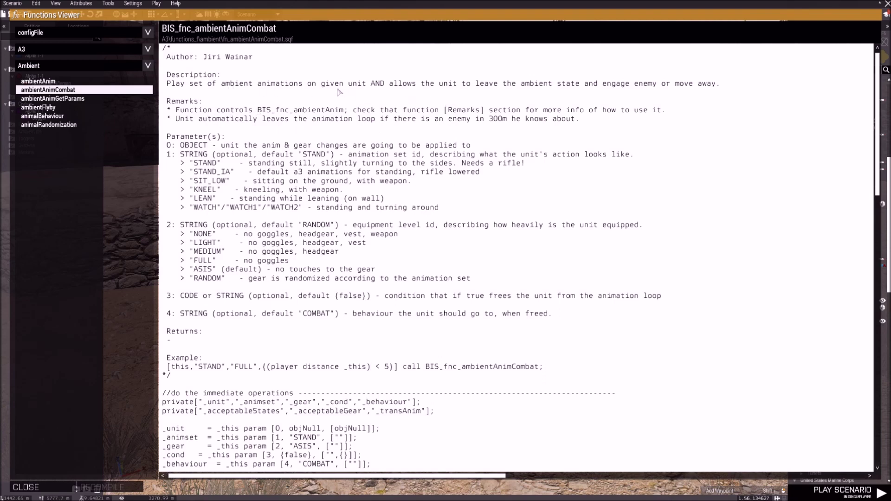
drag(471, 119, 511, 122)
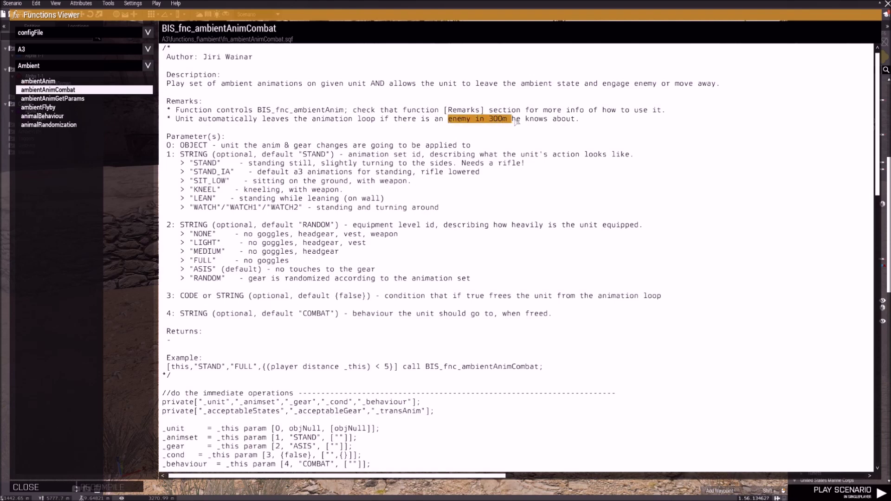
click(513, 124)
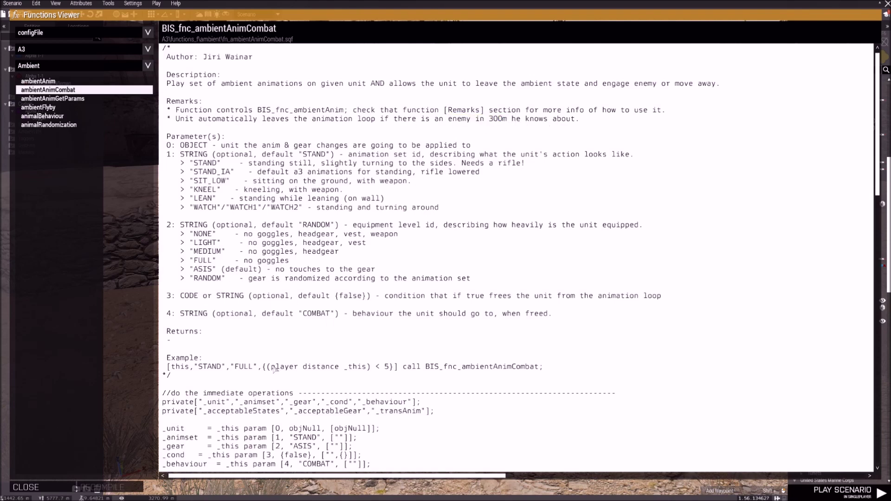
drag(272, 367, 350, 367)
click(363, 355)
drag(262, 367, 341, 369)
click(323, 348)
Compare the animation sets listed for ambientAnim and ambientAnimCombat, and close the Functions Viewer
click(47, 81)
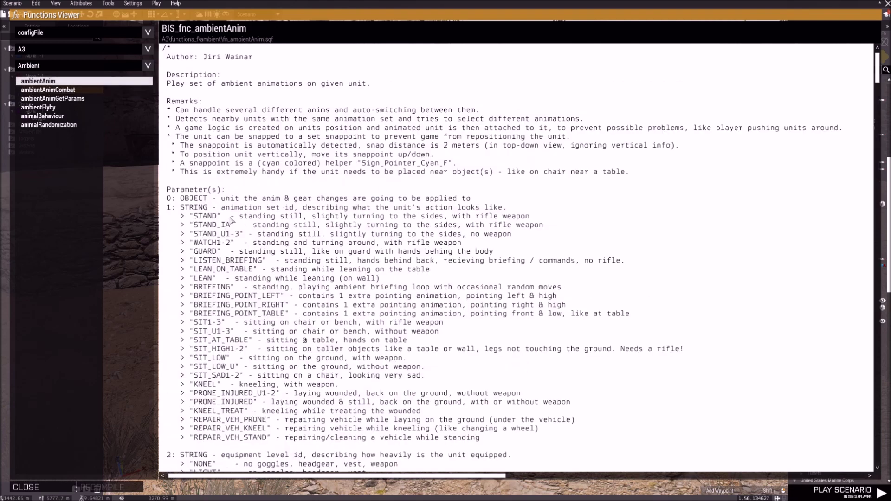
scroll(235, 195, down, 2)
key(Down)
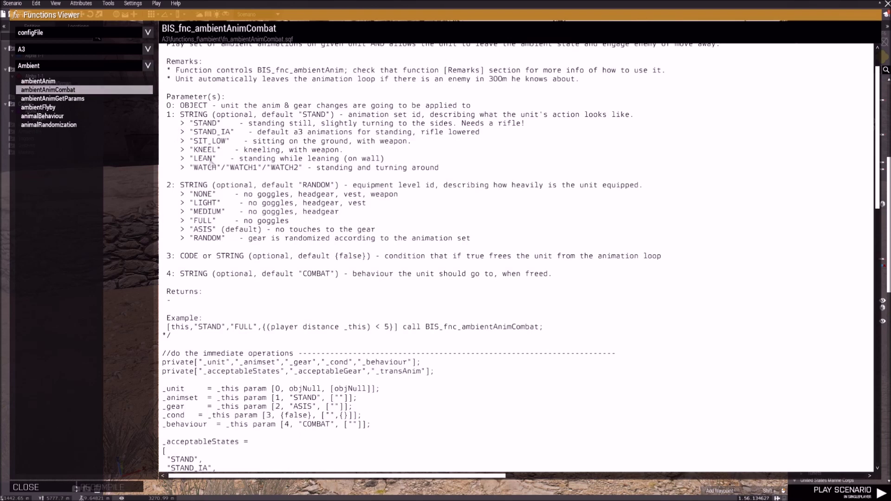
click(57, 83)
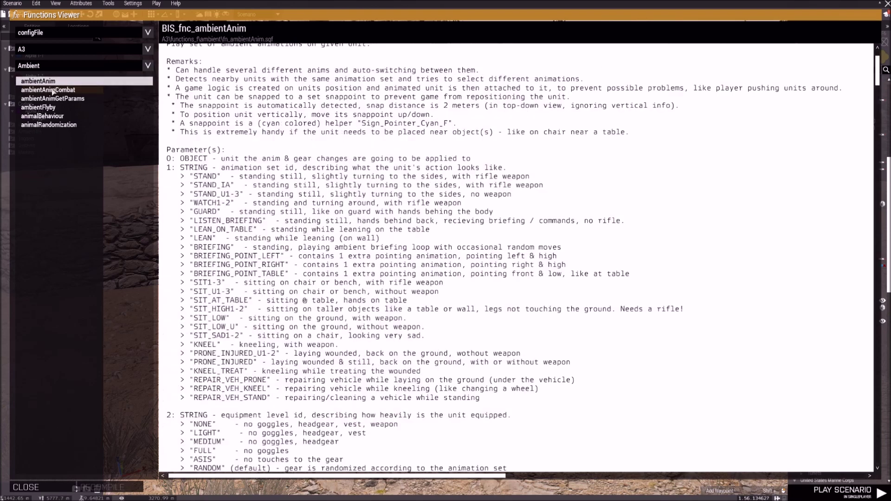
click(95, 90)
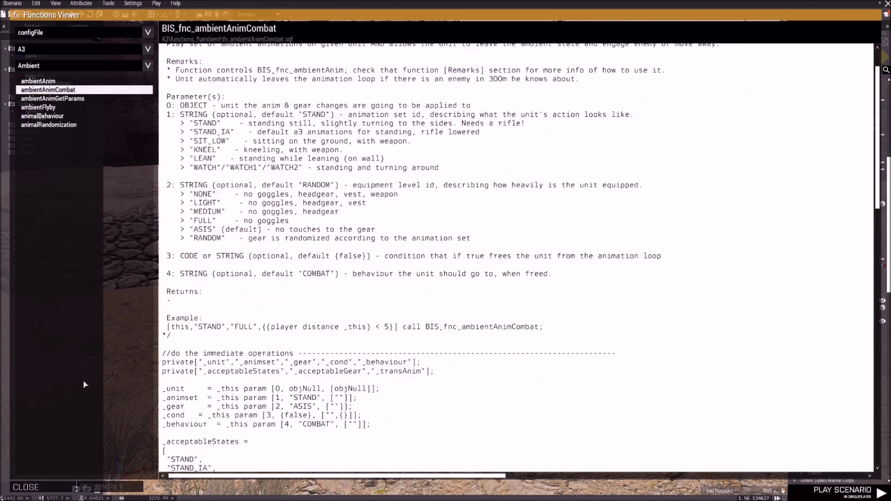
click(46, 487)
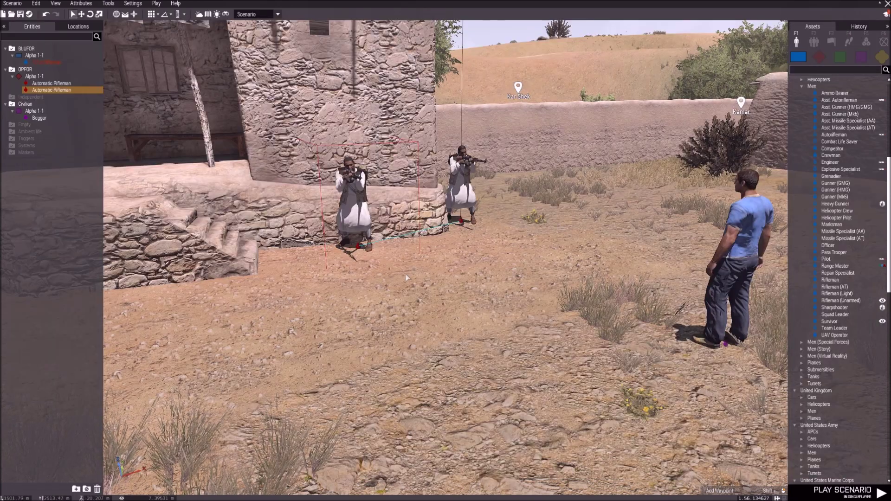
Change the Init code of both Automatic Riflemen at the stone house to call BIS_fnc_ambientAnimCombat and accept it
double_click(361, 206)
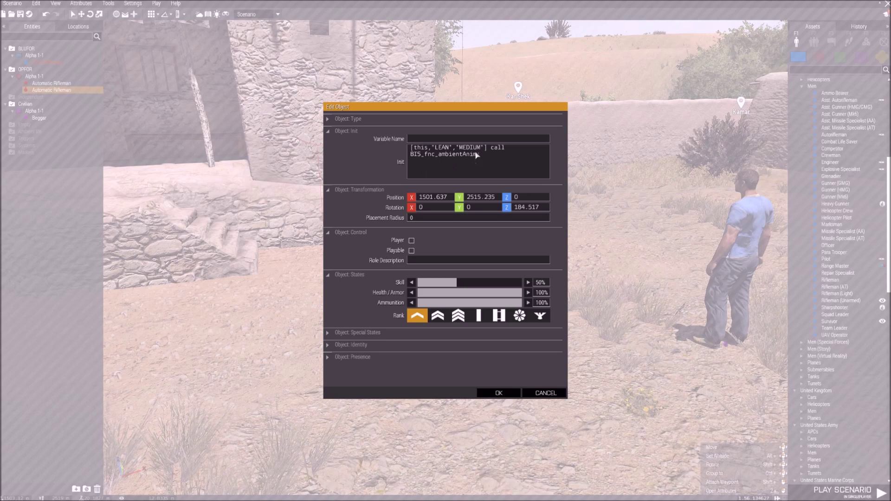
text(;)
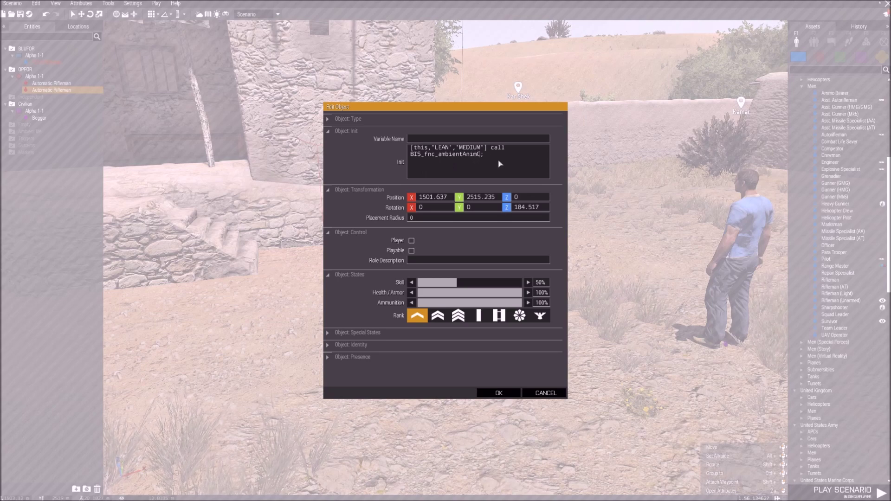
click(498, 392)
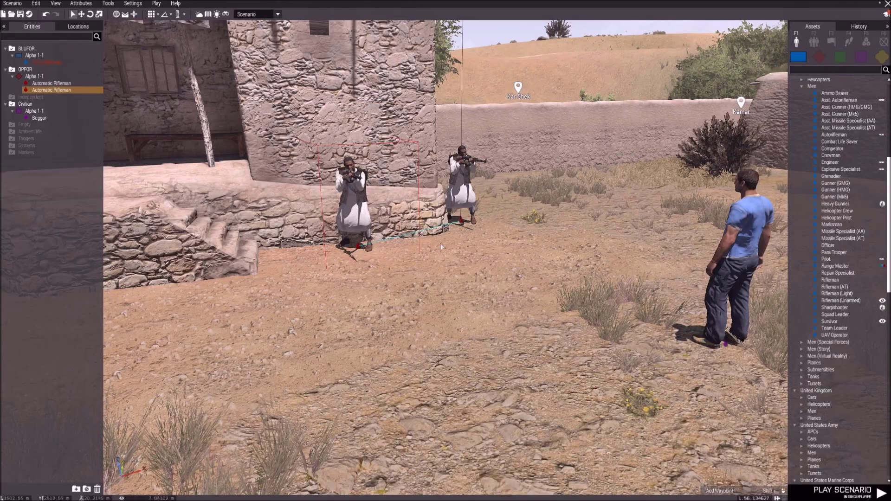
double_click(465, 177)
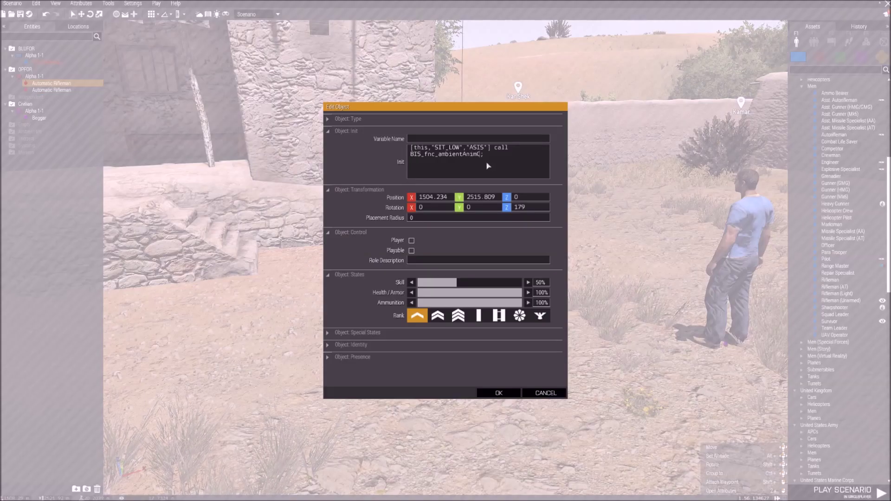
click(498, 393)
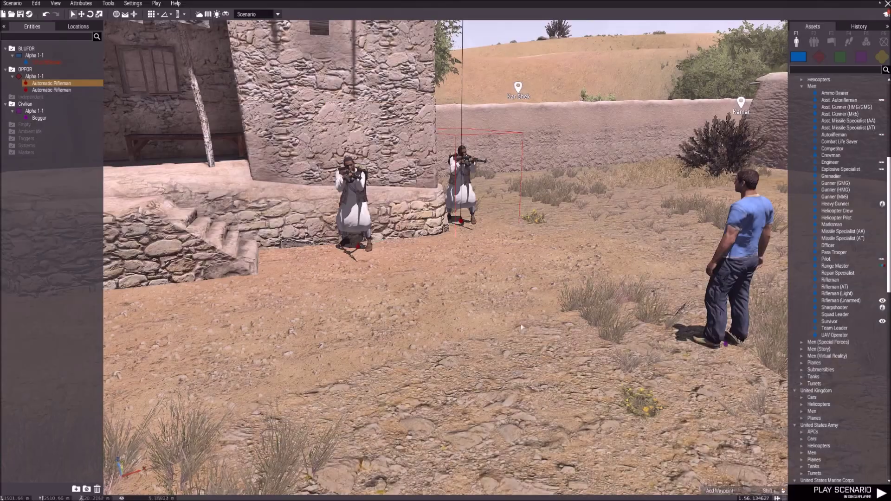
click(521, 324)
key(a)
right_drag(520, 323, 348, 277)
key(d)
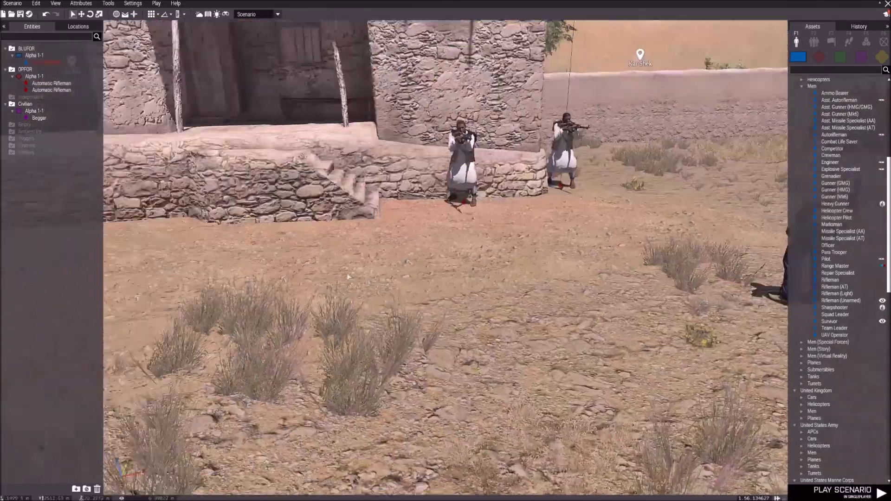
right_drag(465, 191, 495, 195)
key(d)
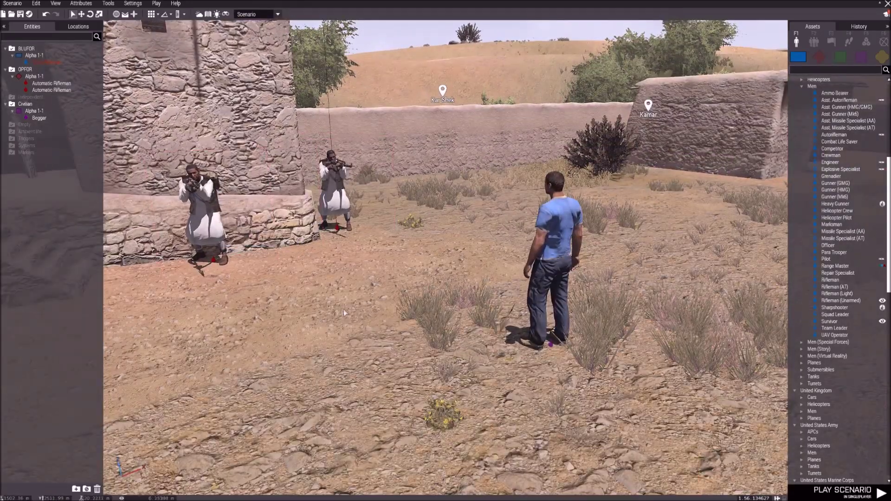
key(s)
right_drag(460, 293, 371, 292)
right_drag(547, 262, 468, 272)
key(a)
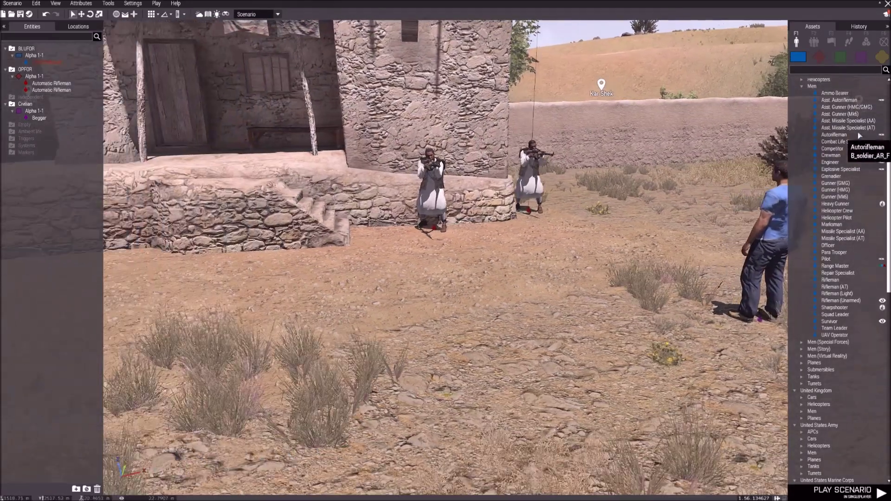
Place an OPFOR Militia Mechanic from Takistani Militia inside the compound wall near the gate pillar
click(818, 57)
click(802, 86)
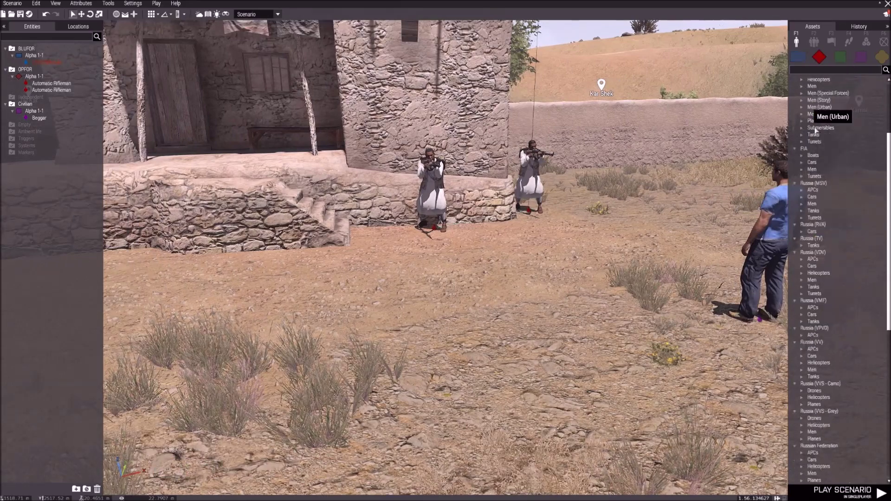
scroll(835, 360, down, 10)
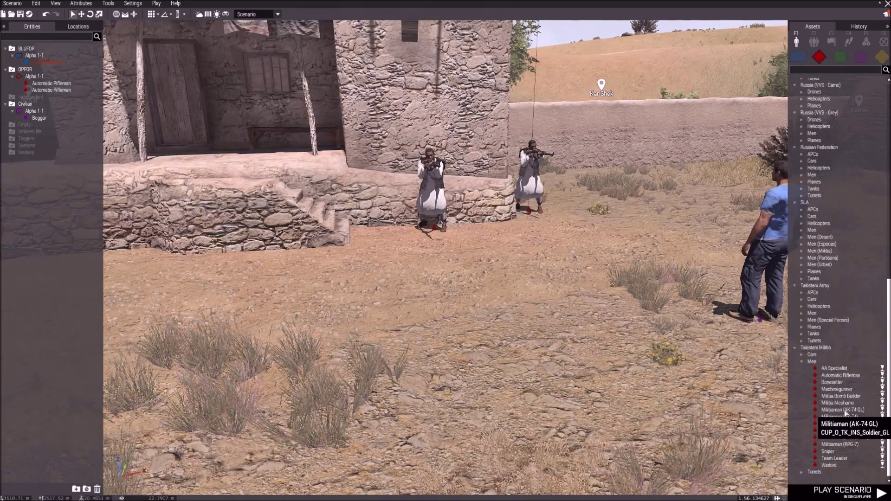
click(842, 403)
key(w)
key(d)
key(w)
right_drag(704, 316, 681, 288)
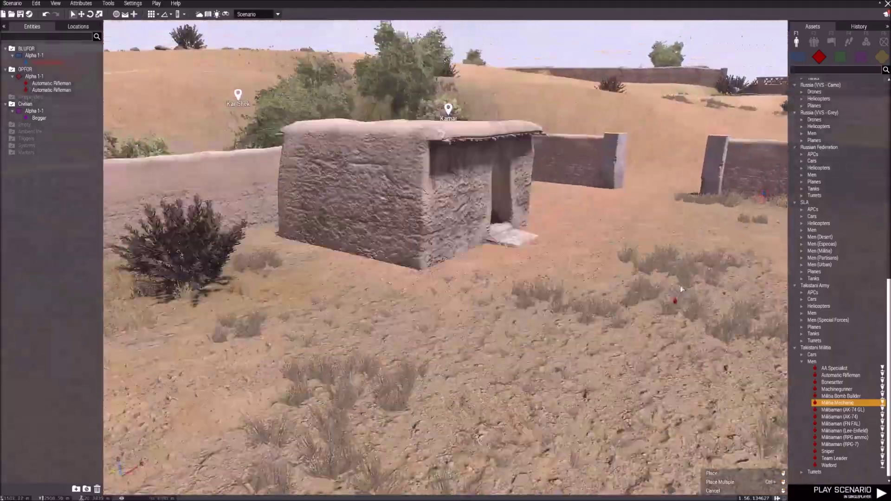
mouse_move(592, 274)
right_down()
mouse_move(345, 280)
mouse_move(366, 285)
mouse_move(369, 298)
mouse_move(312, 300)
mouse_move(503, 309)
mouse_move(472, 302)
mouse_move(146, 317)
right_up()
key(w)
key(s)
click(476, 247)
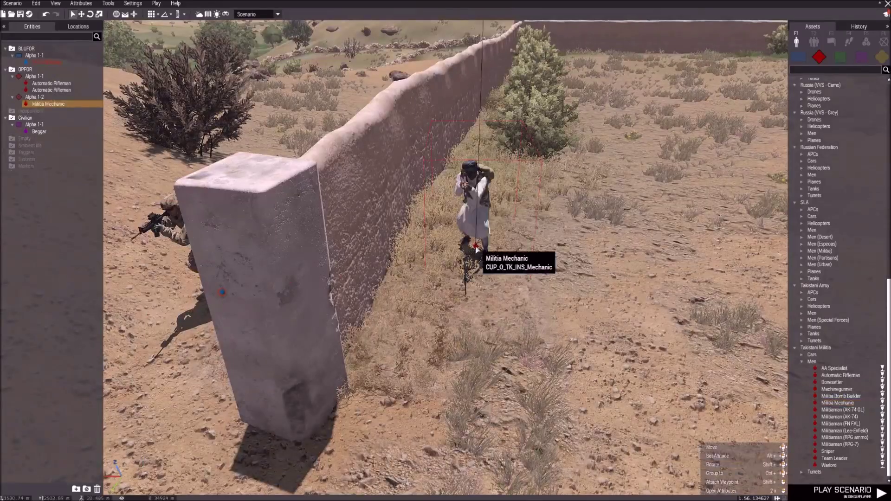
Set the Militia Mechanic's Init code to [this,"BRIEFING","NONE"] call BIS_fnc_ambientAnimCombat; and accept the attributes
double_click(470, 235)
click(451, 161)
text([this,"SIT_HIGH2"] call BIS_fnc_ambientAnim;)
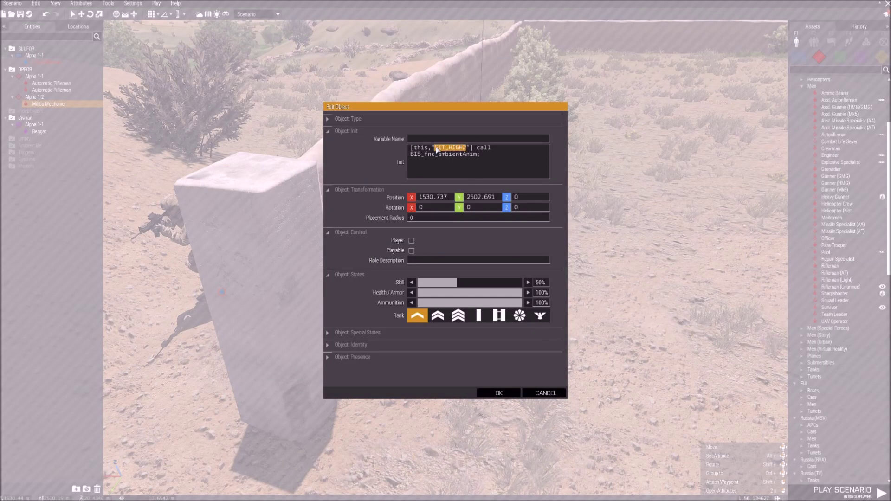
key(BackSpace)
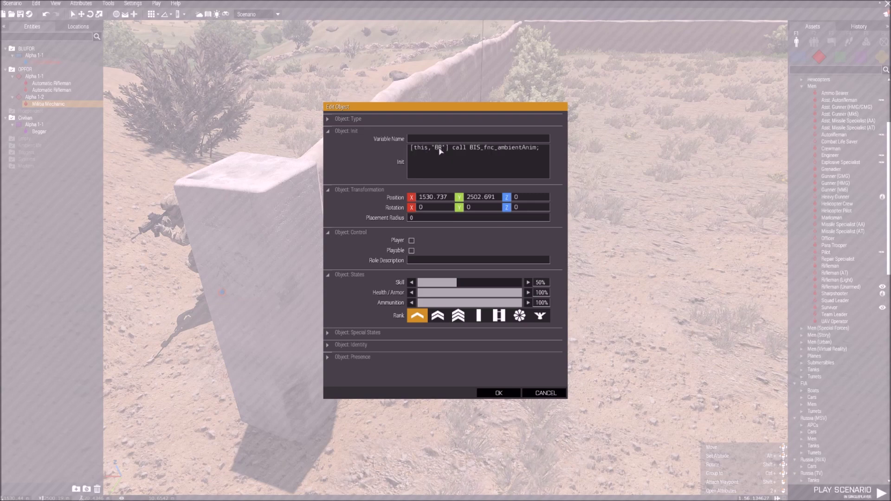
text(BRIEFING","NONE)
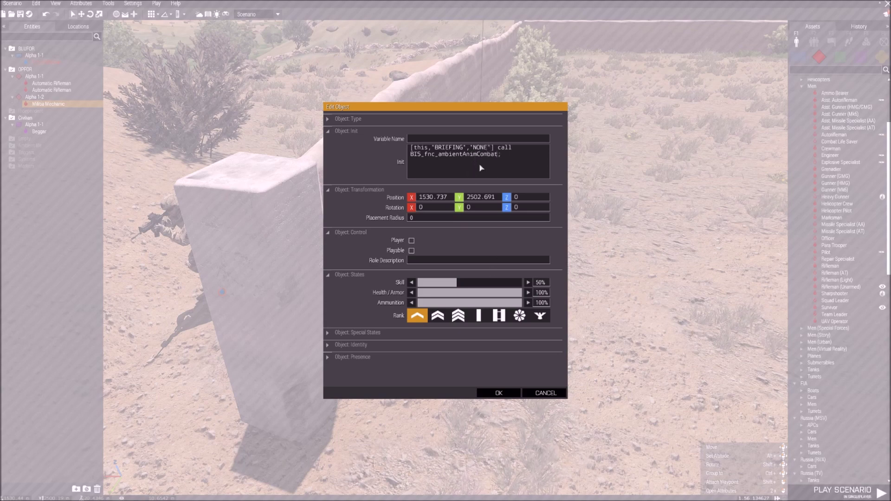
click(495, 393)
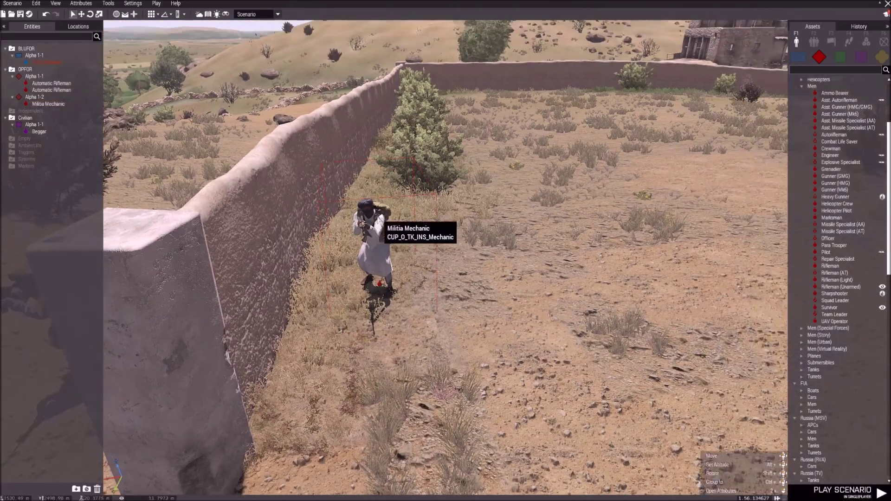
Move the Militia Mechanic from the compound wall to the two Automatic Riflemen at the stone house corner
drag(378, 222, 754, 199)
right_drag(754, 199, 854, 153)
key(a)
key(w)
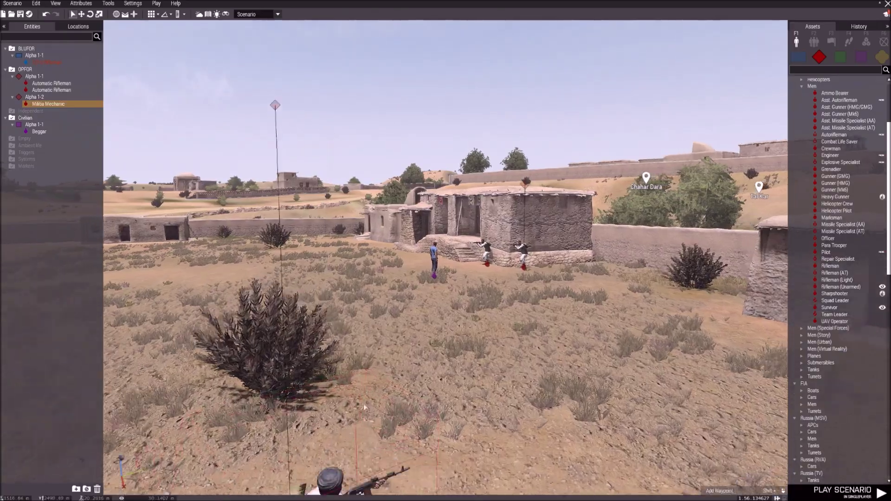
key(s)
right_drag(391, 388, 443, 350)
key(w)
key(d)
drag(402, 314, 419, 252)
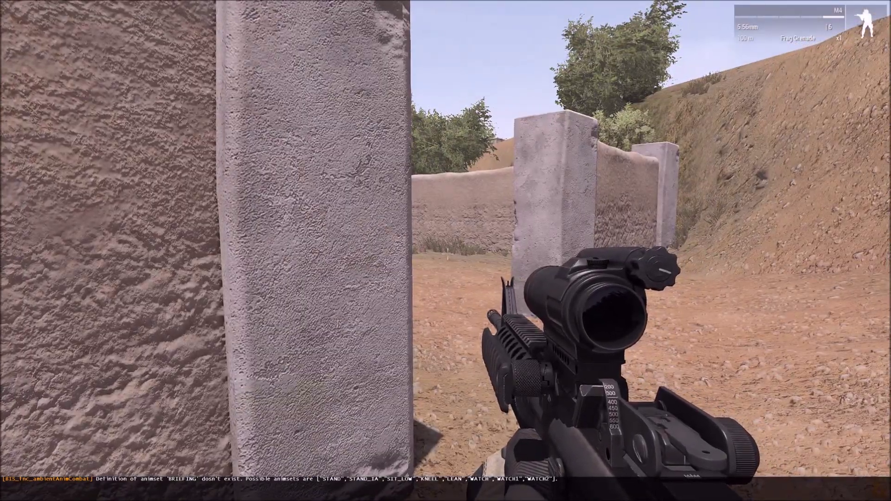
Play-test the scenario as the BLUFOR soldier by engaging the militia, walking up to the stone house, and returning to the editor
key(w)
key(w)
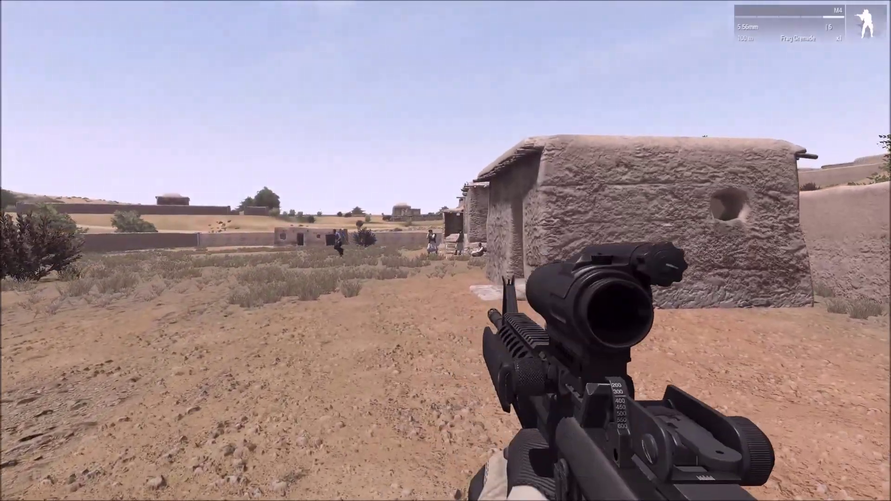
key(z)
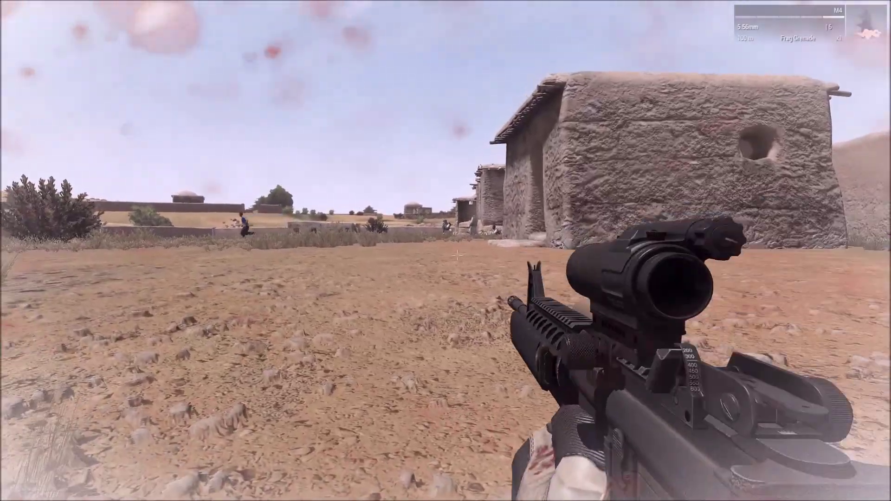
click(461, 267)
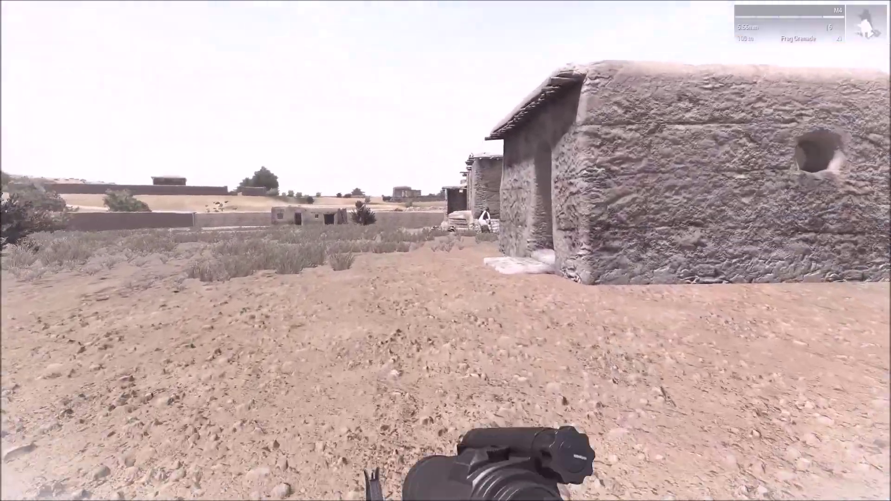
key(c)
key(w)
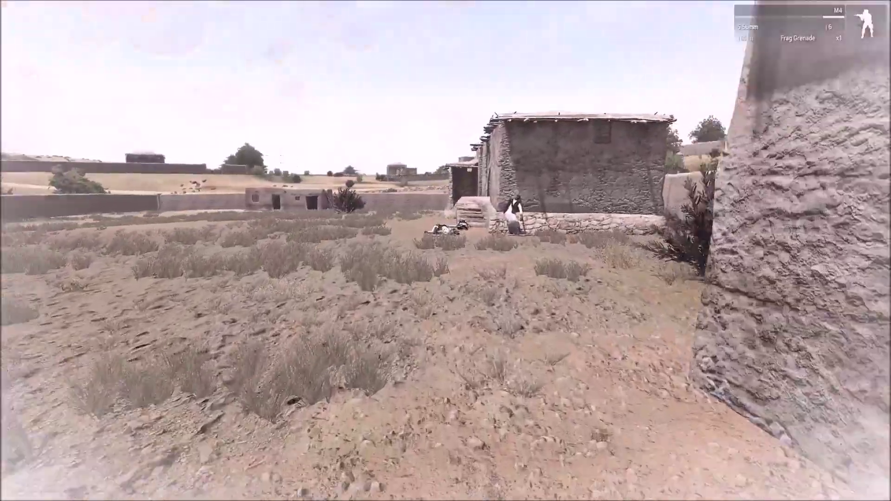
key(w)
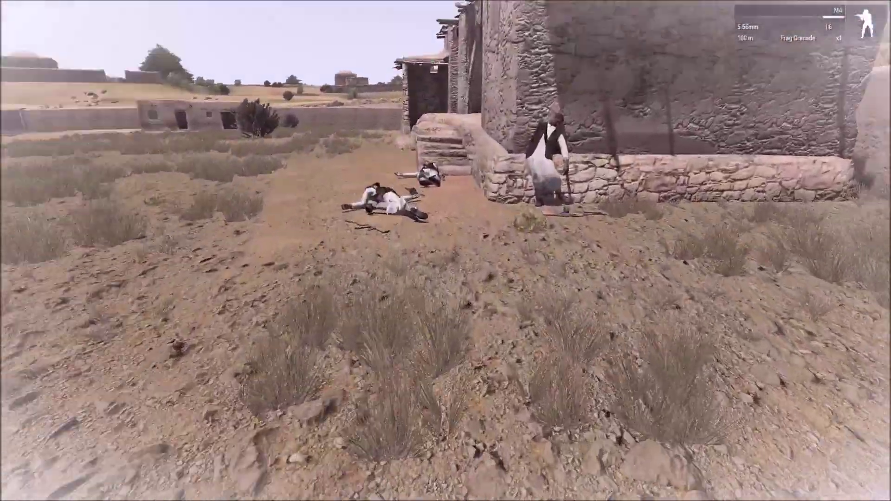
key(w)
key(Escape)
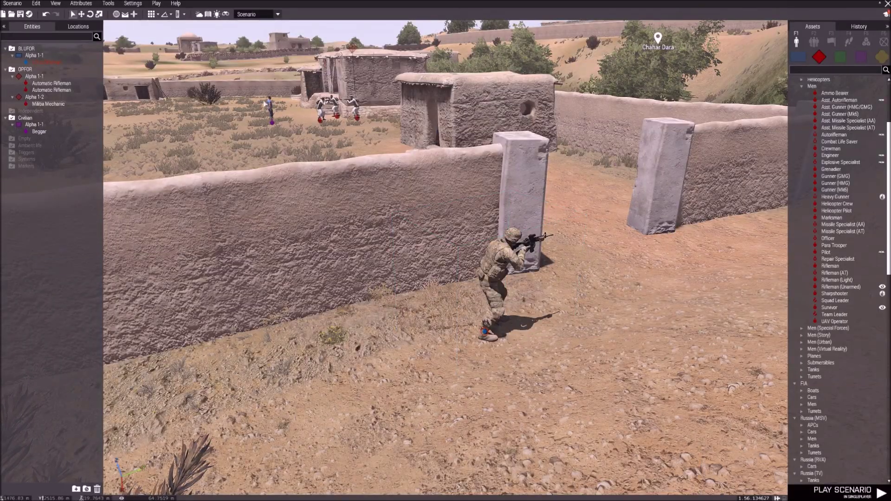
Play the scenario as the civilian Beggar to view the three militia members' animations up close, and return to the editor
click(268, 107)
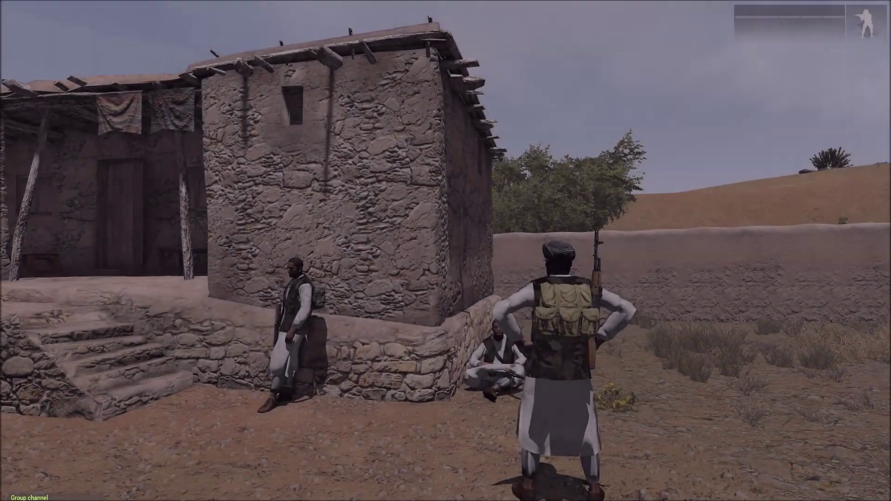
key(w)
key(d)
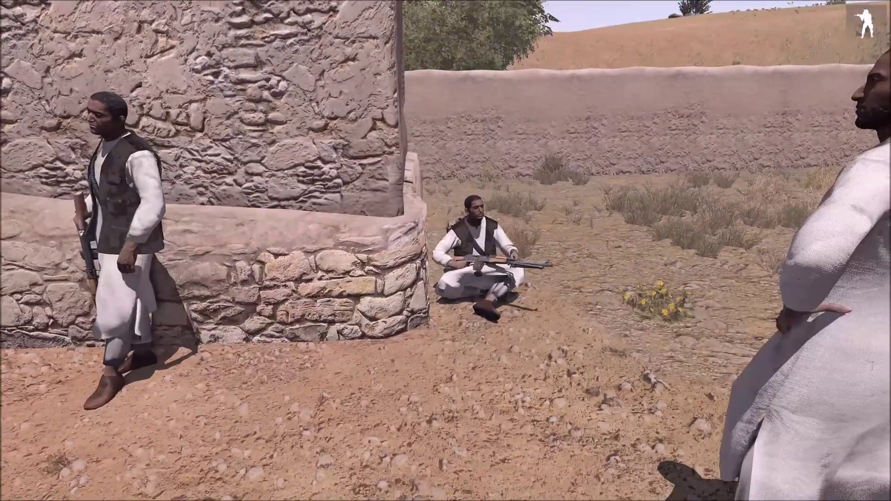
key(Escape)
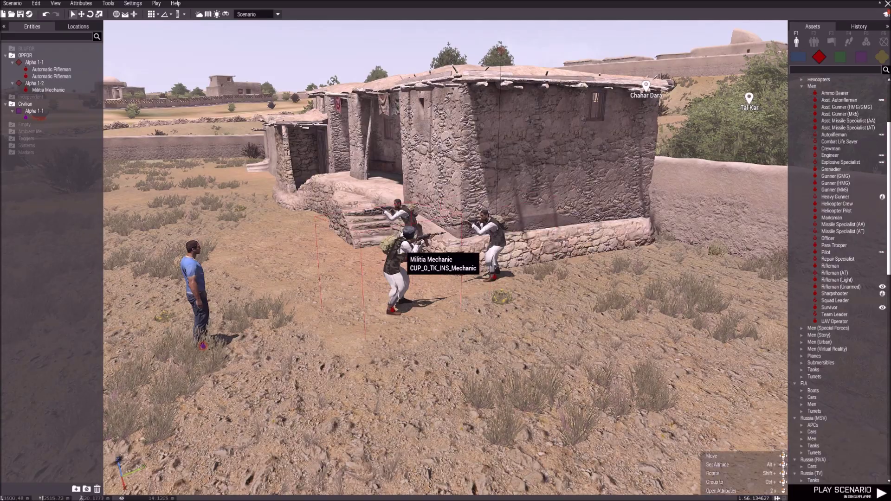
Check the Militia Mechanic's Init code without changing it, and open the ambientAnimCombat description in the Functions Viewer
double_click(406, 248)
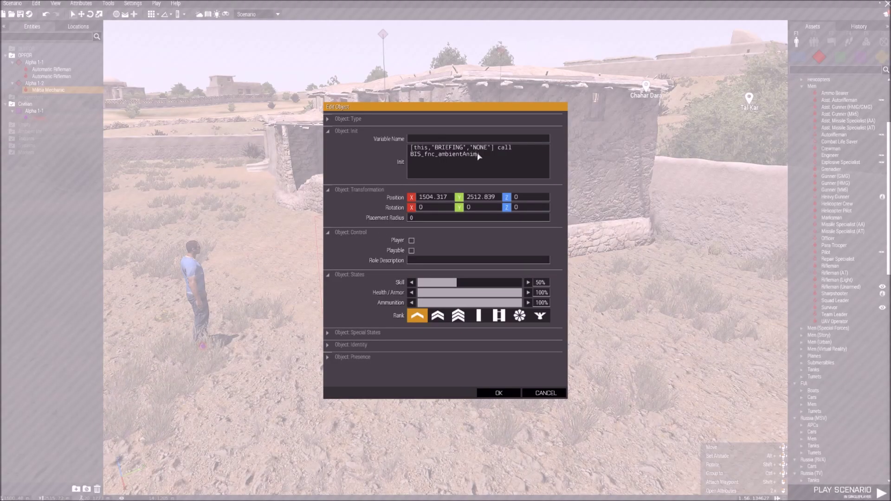
click(546, 393)
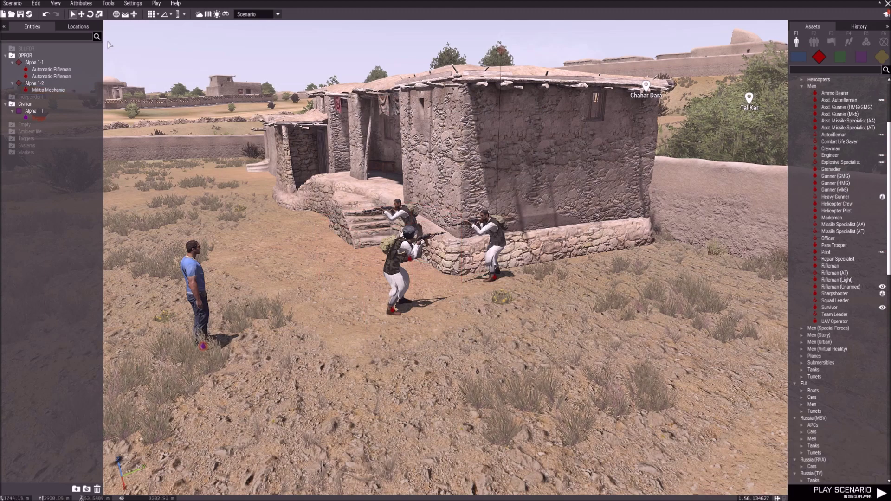
click(105, 3)
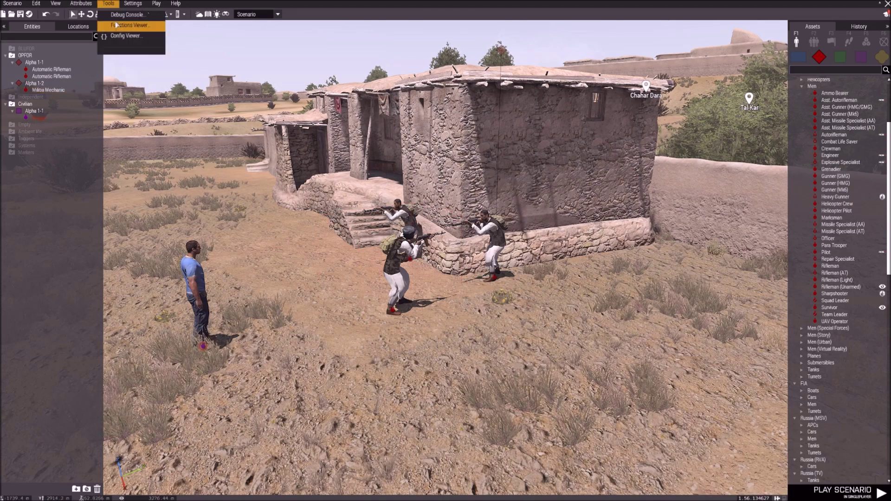
click(117, 25)
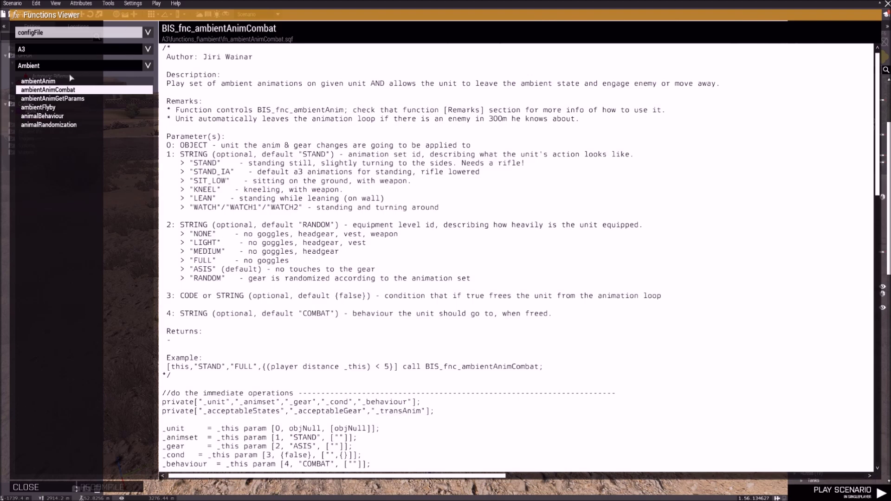
click(57, 80)
click(53, 89)
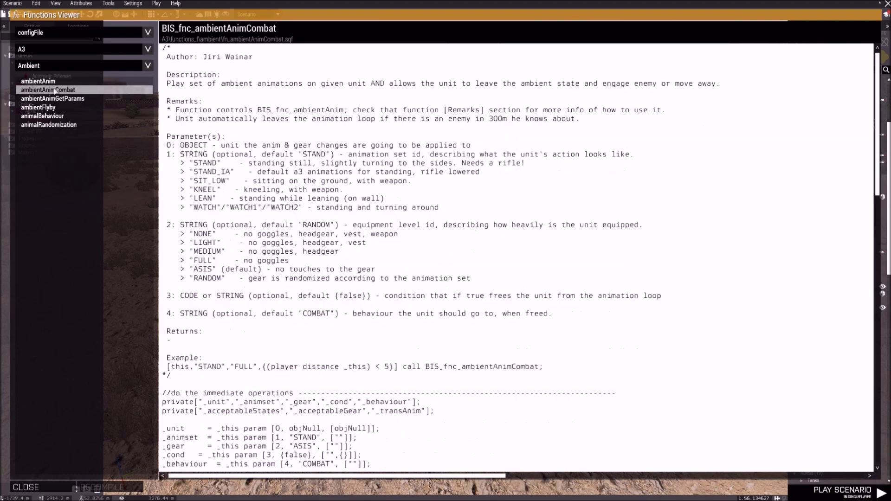
Look over the A3 function categories and read through the ambientFlyby function in the Ambient category
click(56, 50)
click(64, 46)
click(50, 66)
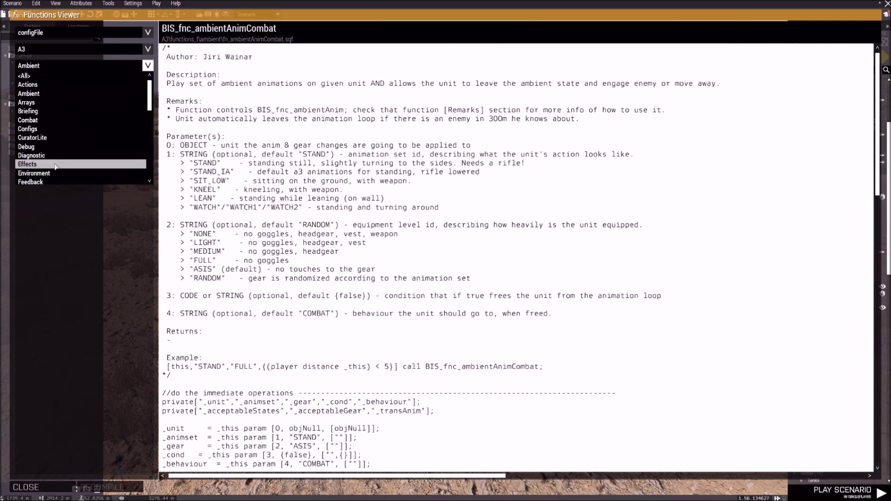
click(69, 65)
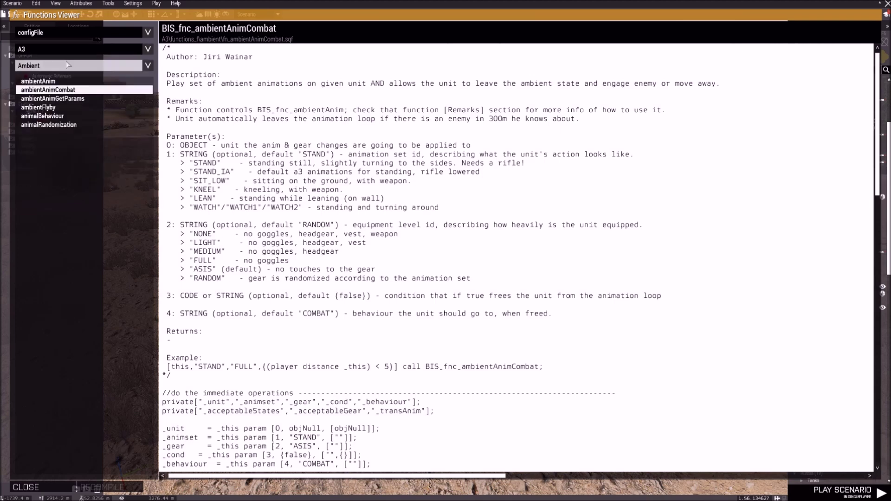
click(57, 108)
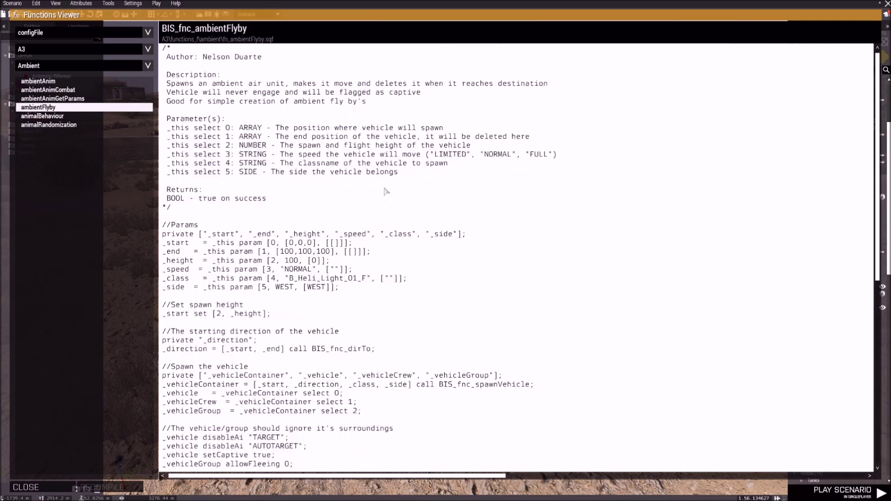
scroll(286, 187, down, 10)
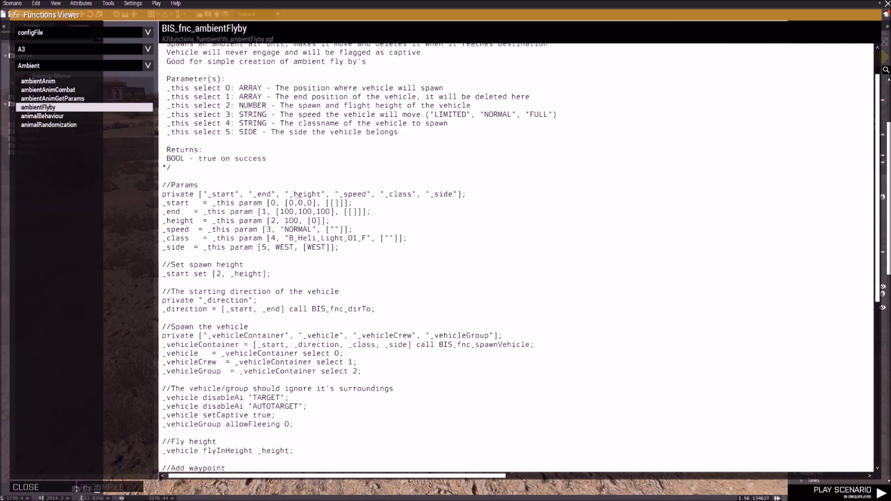
scroll(301, 224, up, 7)
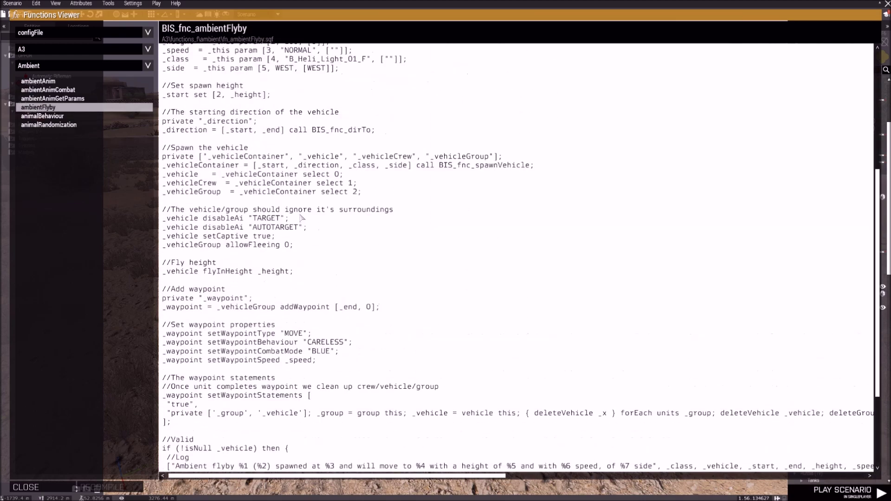
Examine the acceptable animation states and parameters of the ambientAnimCombat function, and close the Functions Viewer
click(46, 89)
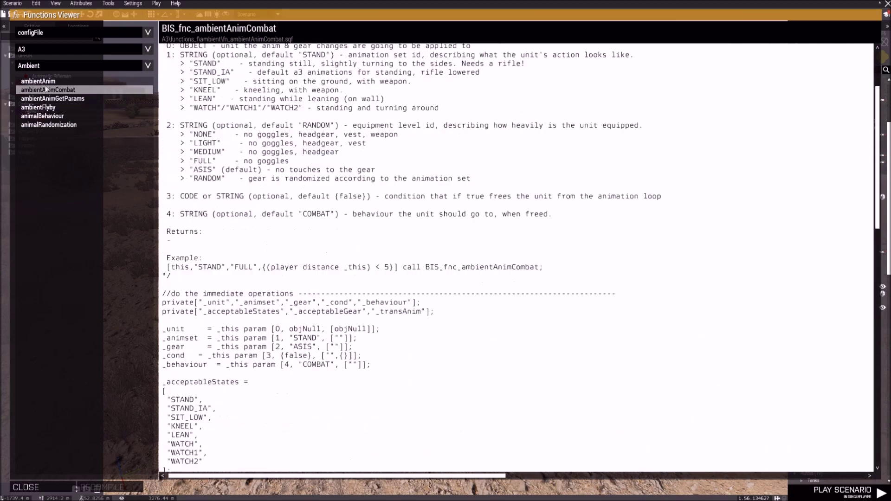
scroll(339, 164, up, 1)
scroll(345, 174, down, 2)
scroll(349, 176, down, 3)
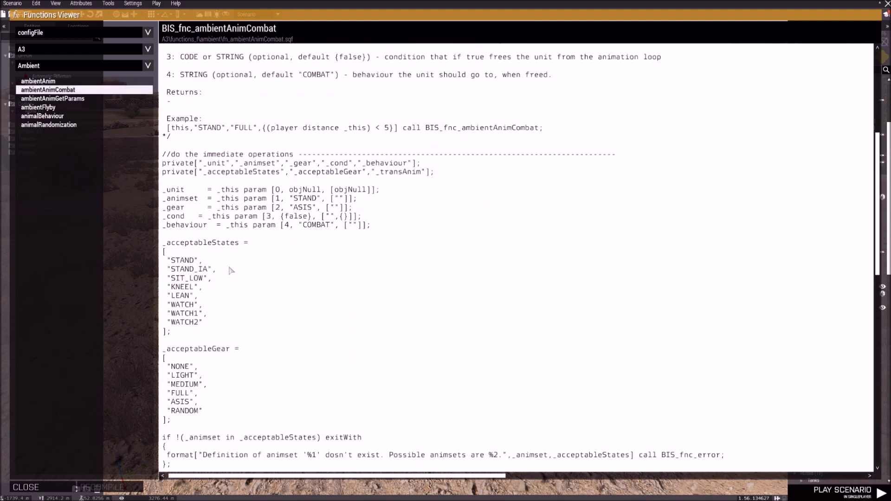
drag(176, 260, 198, 322)
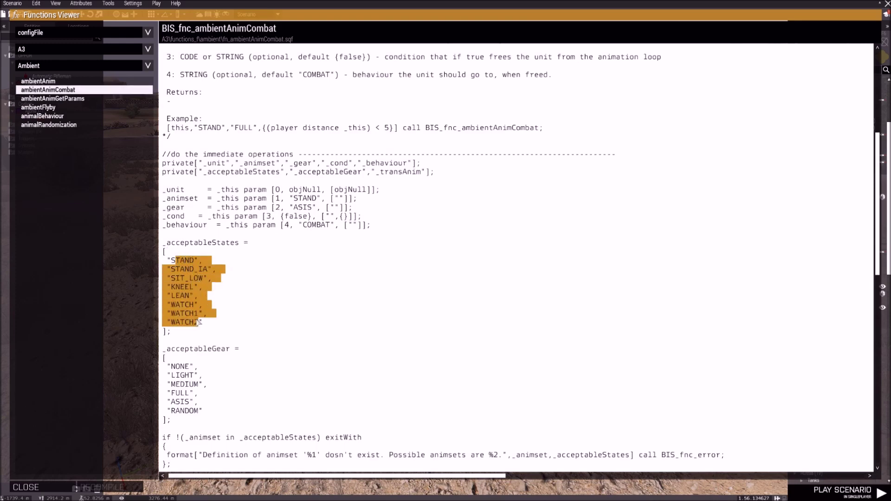
click(222, 310)
drag(175, 260, 217, 323)
click(255, 312)
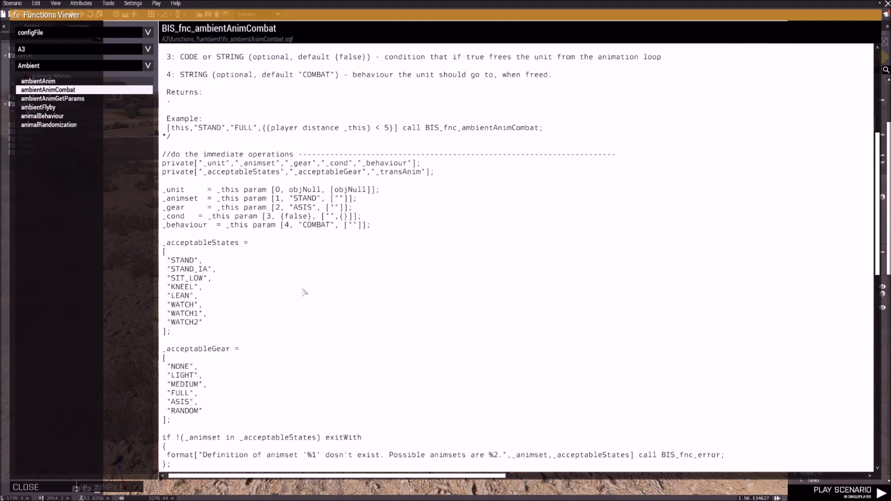
scroll(304, 292, up, 9)
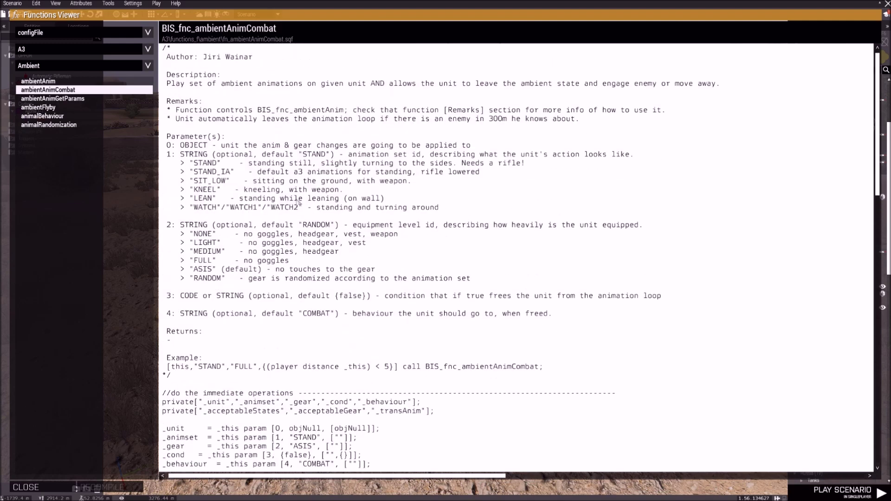
click(47, 488)
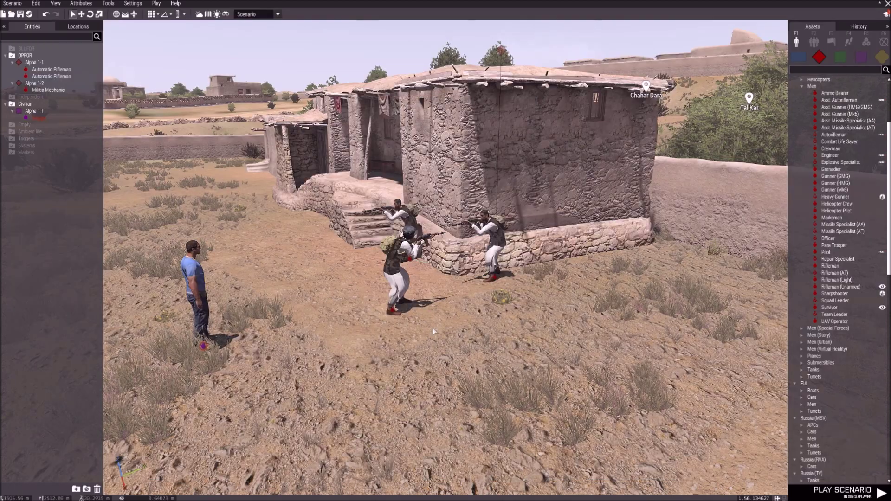
key(s)
key(a)
right_drag(432, 328, 539, 320)
key(q)
key(d)
key(w)
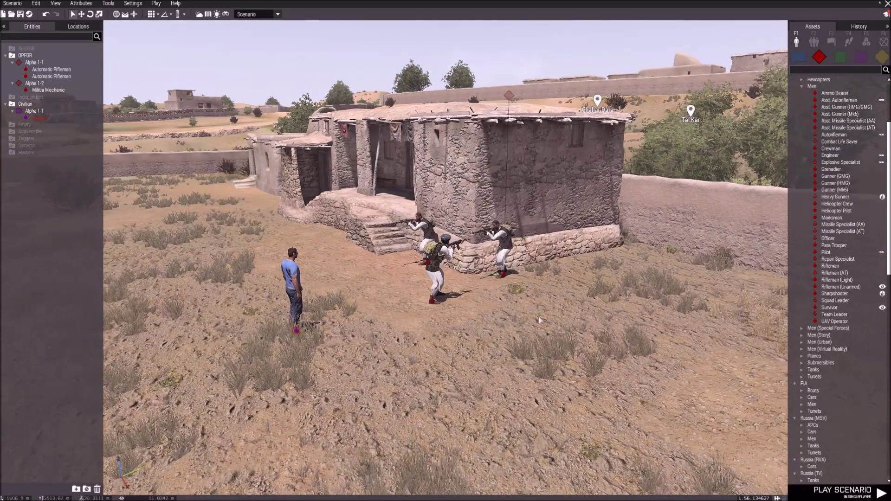